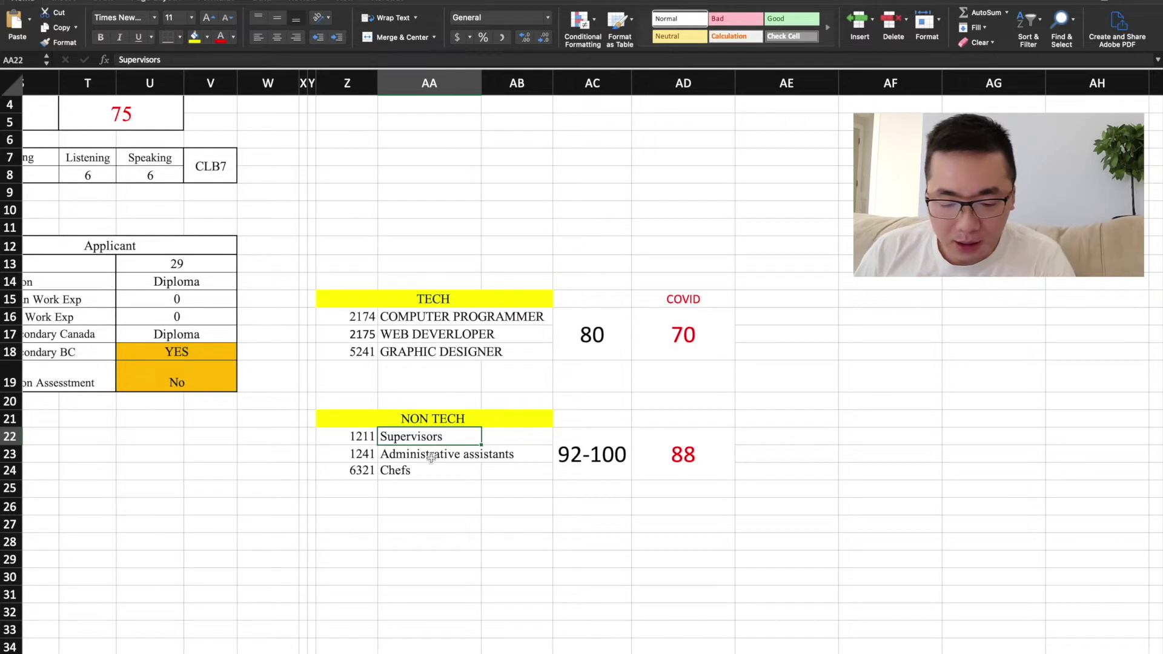
# Step: Review the non-tech occupations down to Chefs, along with their regular and COVID score thresholds
pyautogui.click(427, 470)
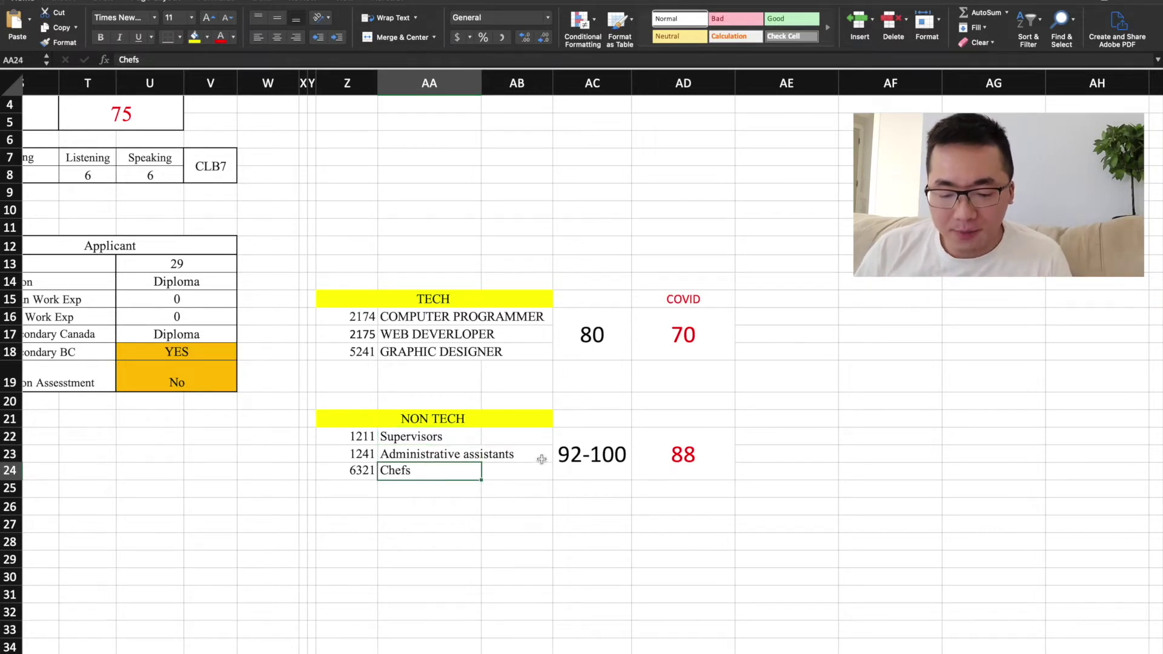
pyautogui.click(598, 471)
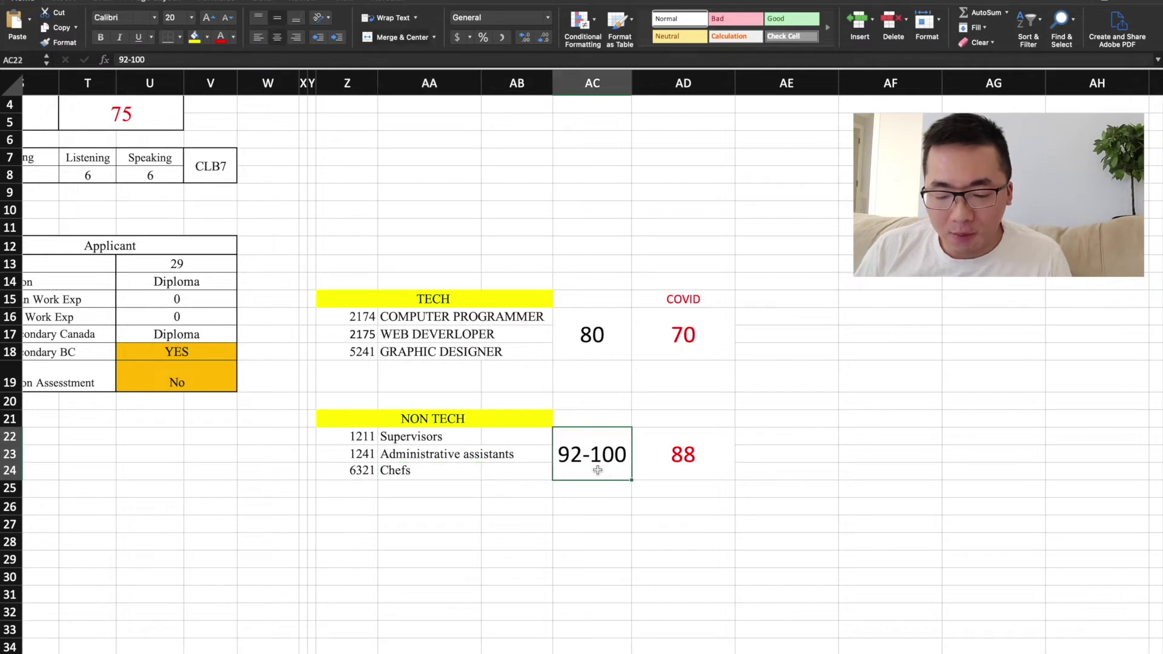
pyautogui.click(659, 472)
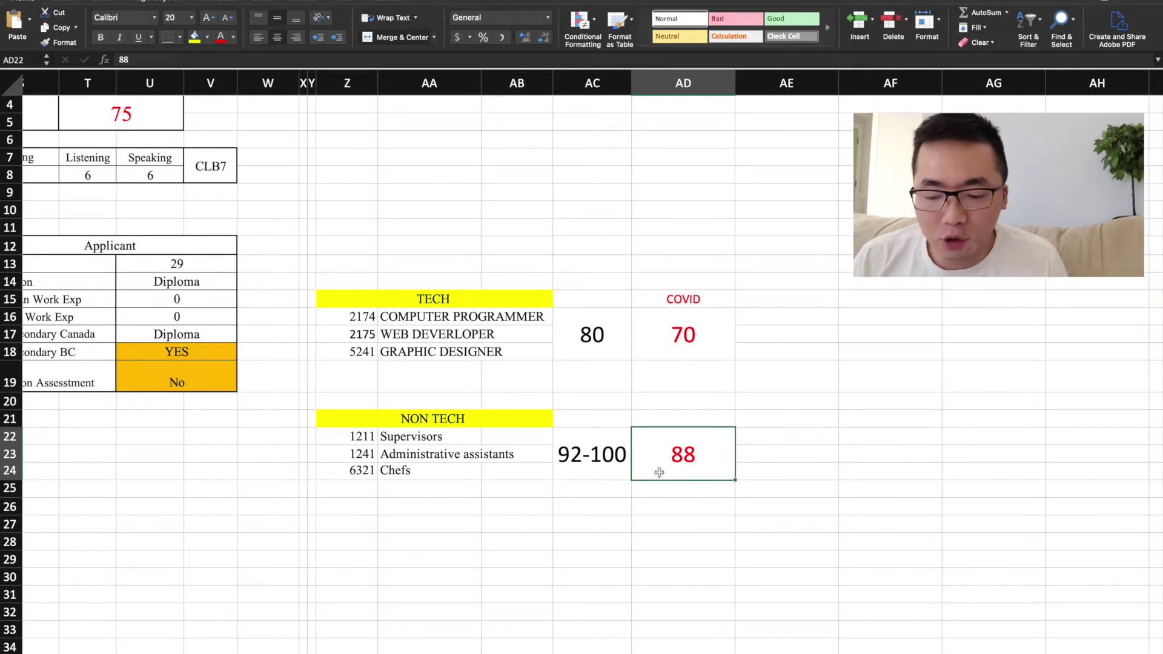
# Step: Review the applicant's IELTS reading, writing, listening and speaking scores and the resulting CLB level in the Express Entry section
pyautogui.hscroll(-5, 544, 383)
pyautogui.hscroll(-10, 544, 384)
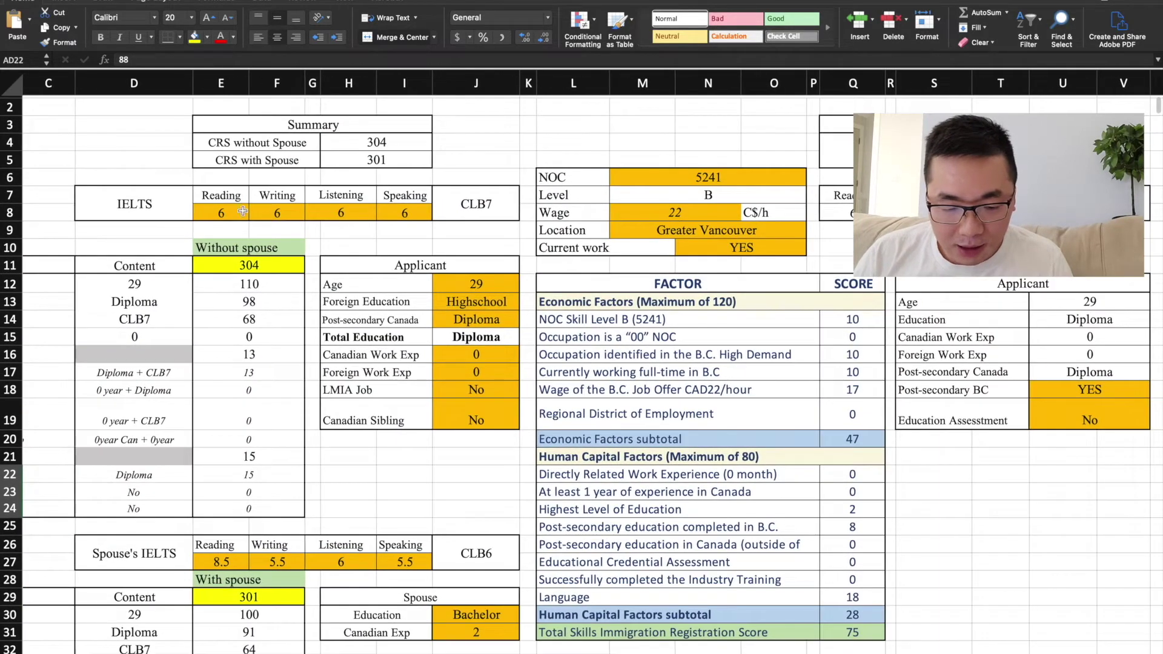
pyautogui.click(221, 211)
pyautogui.press('Tab')
pyautogui.press('Tab')
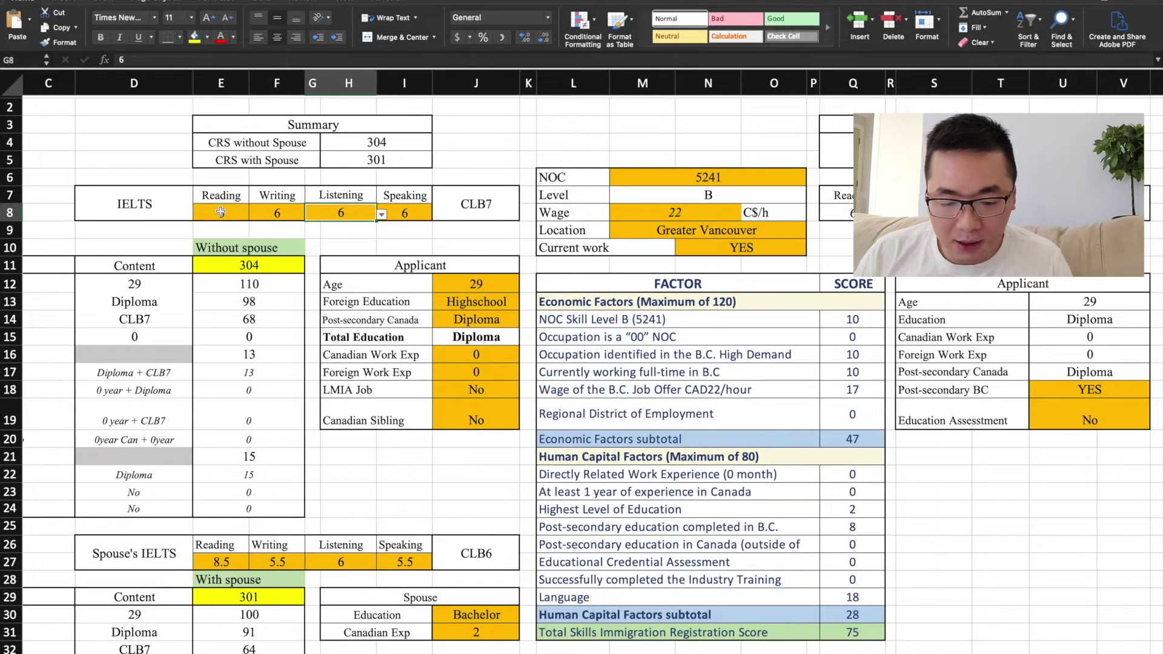
pyautogui.click(402, 212)
pyautogui.hotkey('shift', 'Tab')
pyautogui.hotkey('shift', 'Tab')
pyautogui.hotkey('shift', 'Tab')
pyautogui.press('Tab')
pyautogui.press('Tab')
pyautogui.press('Tab')
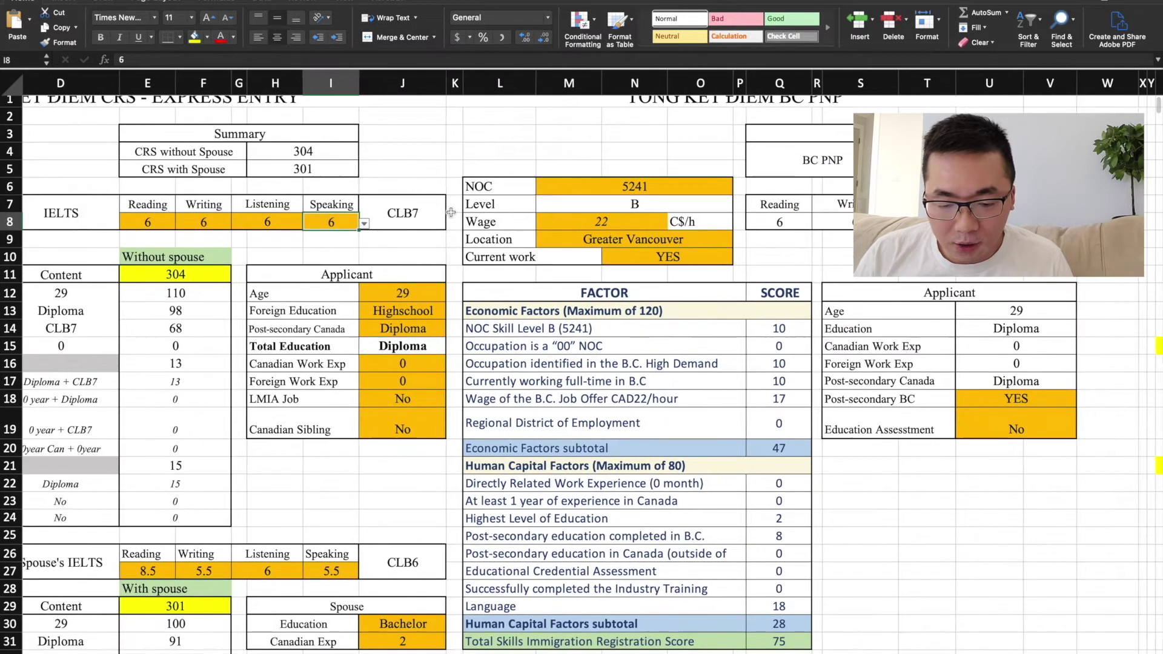
pyautogui.hscroll(3, 387, 212)
pyautogui.click(350, 214)
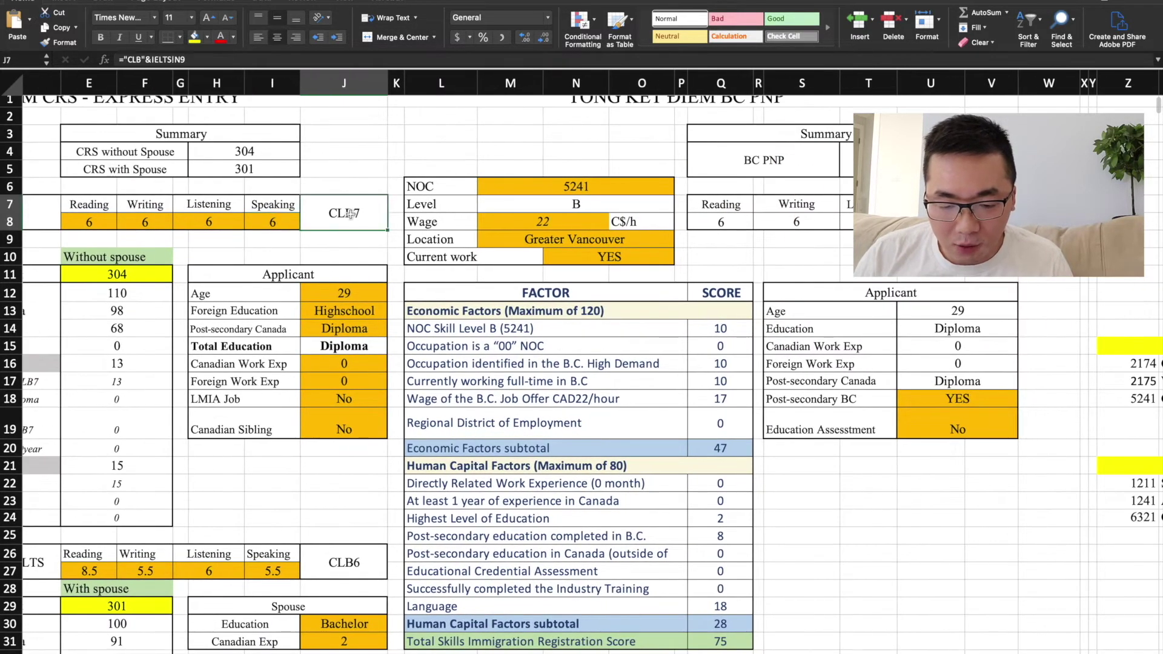
# Step: Set the applicant's age to 21 in the Express Entry section
pyautogui.click(351, 311)
pyautogui.click(374, 293)
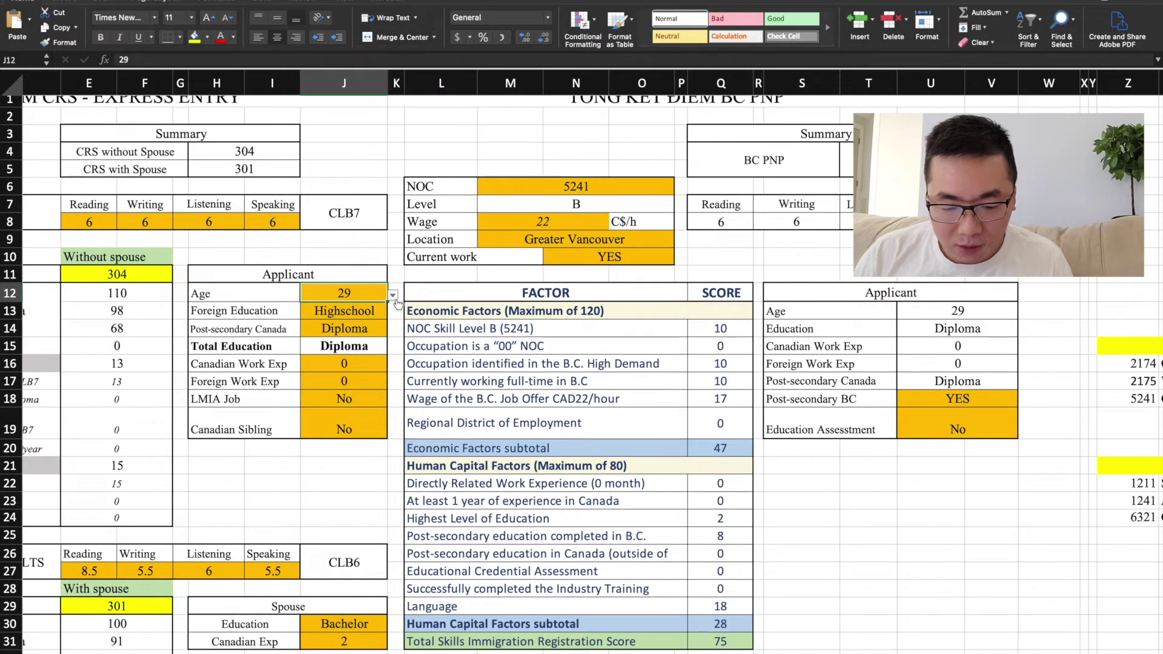
pyautogui.click(393, 295)
pyautogui.scroll(5, 330, 402)
pyautogui.scroll(-3, 330, 402)
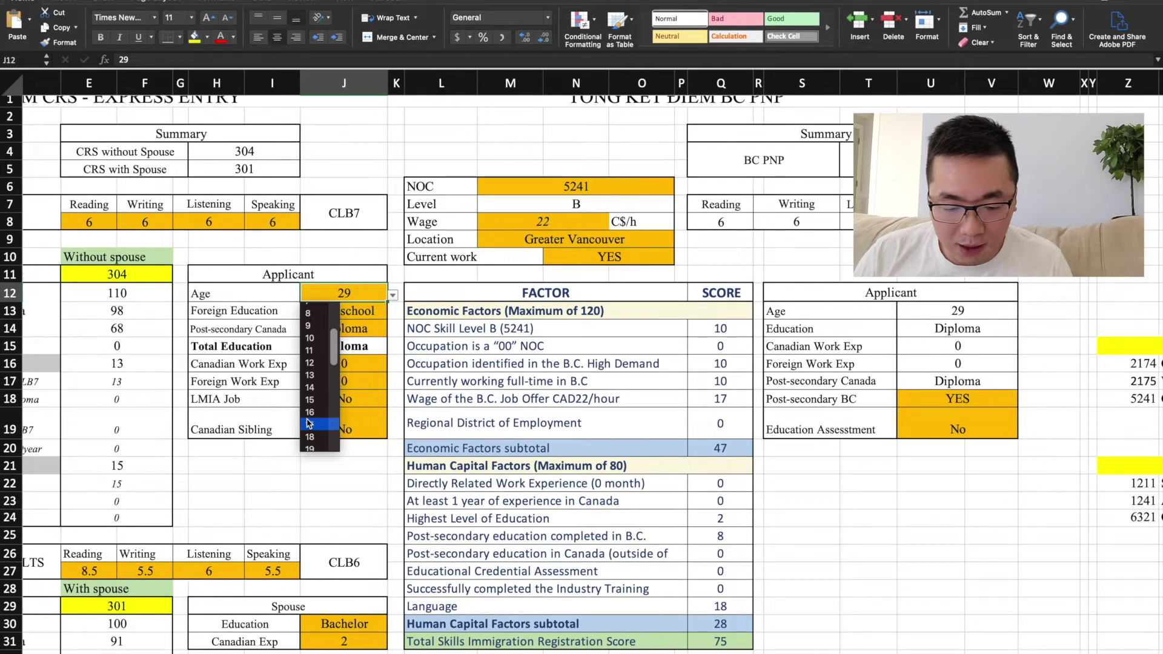
pyautogui.click(311, 409)
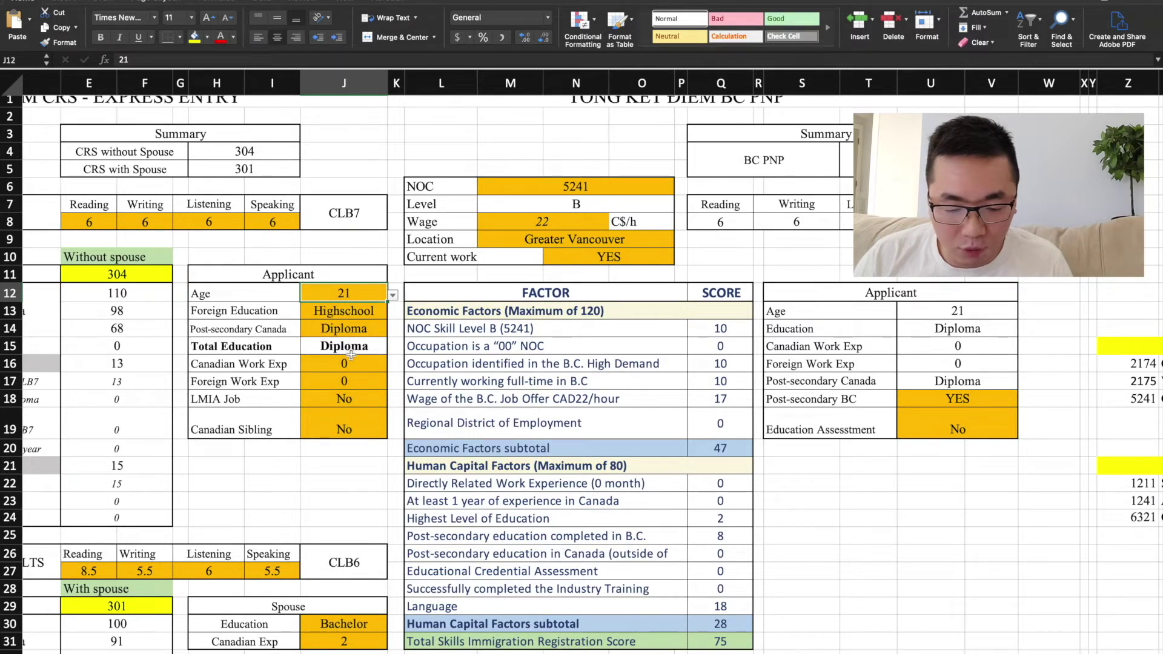
# Step: Review the applicant's foreign, post-secondary and total education, work experience, LMIA job and Canadian sibling entries
pyautogui.click(366, 310)
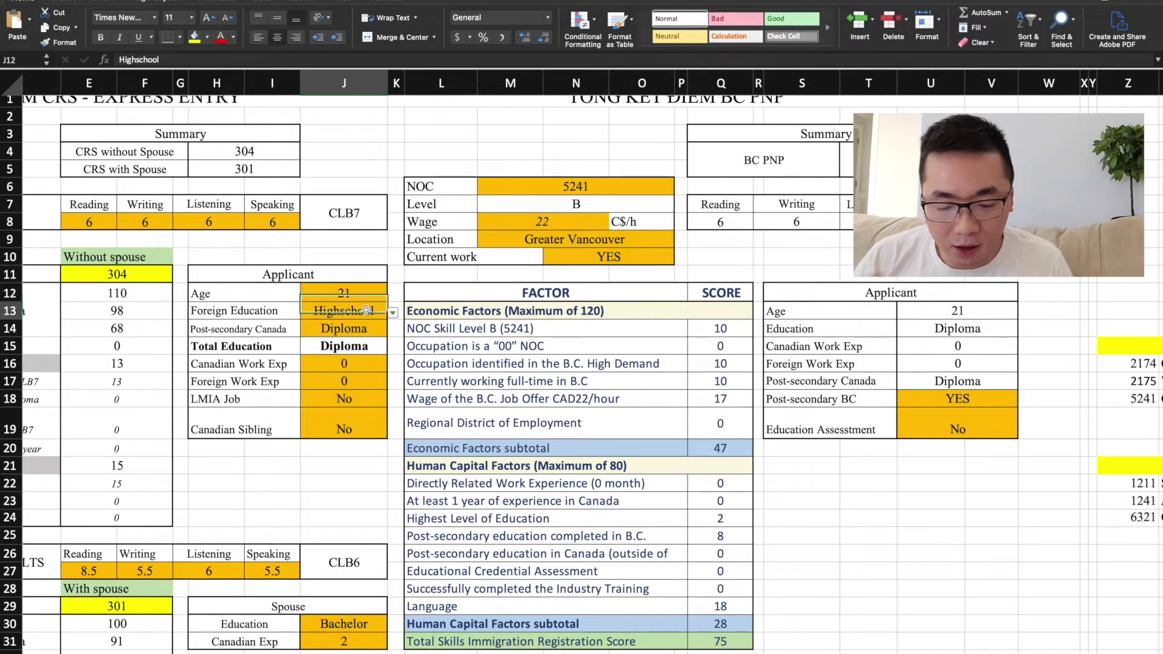
pyautogui.click(277, 311)
pyautogui.press('Right')
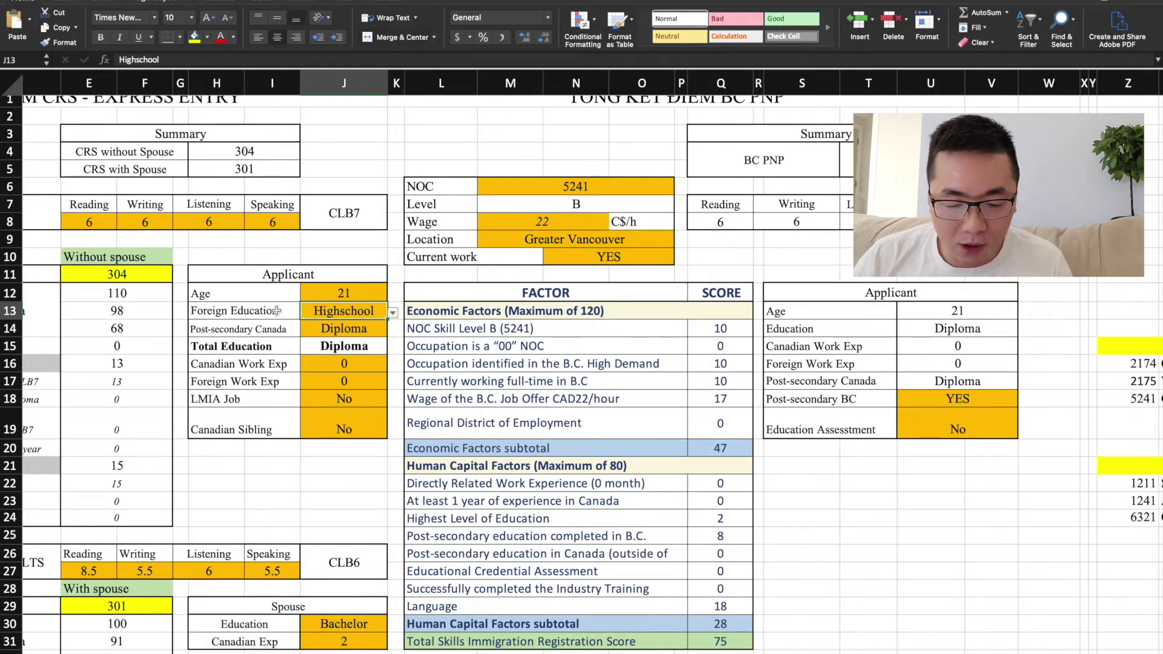
pyautogui.press('Left')
pyautogui.press('Down')
pyautogui.press('Right')
pyautogui.press('Down')
pyautogui.press('Down')
pyautogui.press('Down')
pyautogui.press('Down')
pyautogui.press('Down')
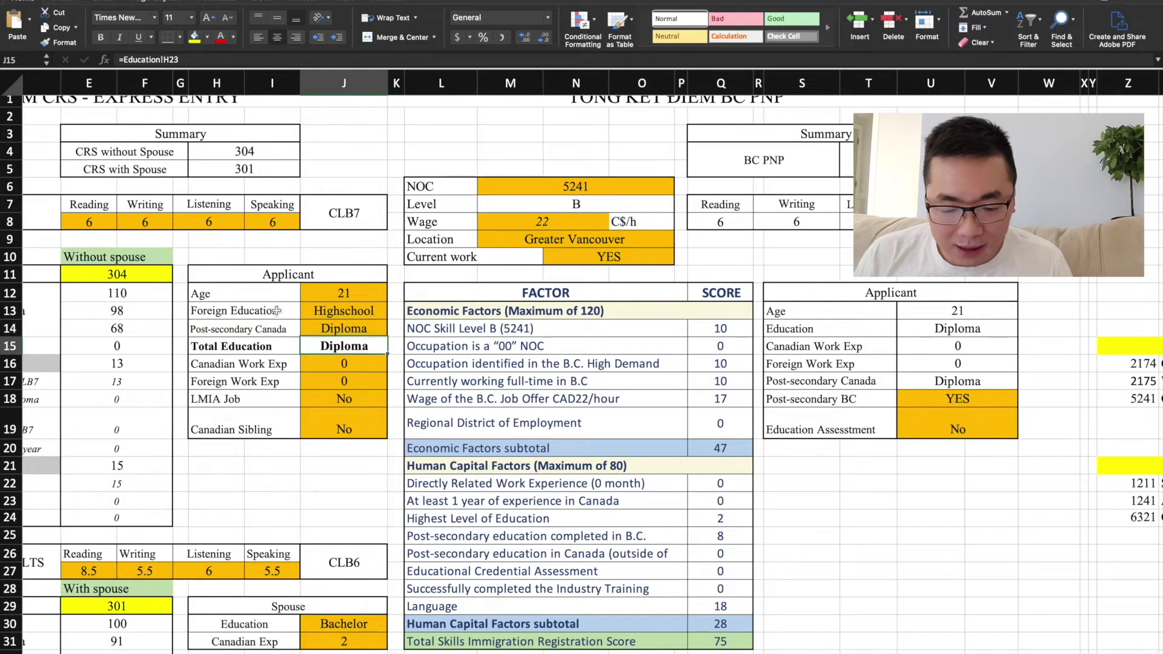
# Step: Set the NOC code in the BC PNP section to 2175
pyautogui.hscroll(6, 553, 318)
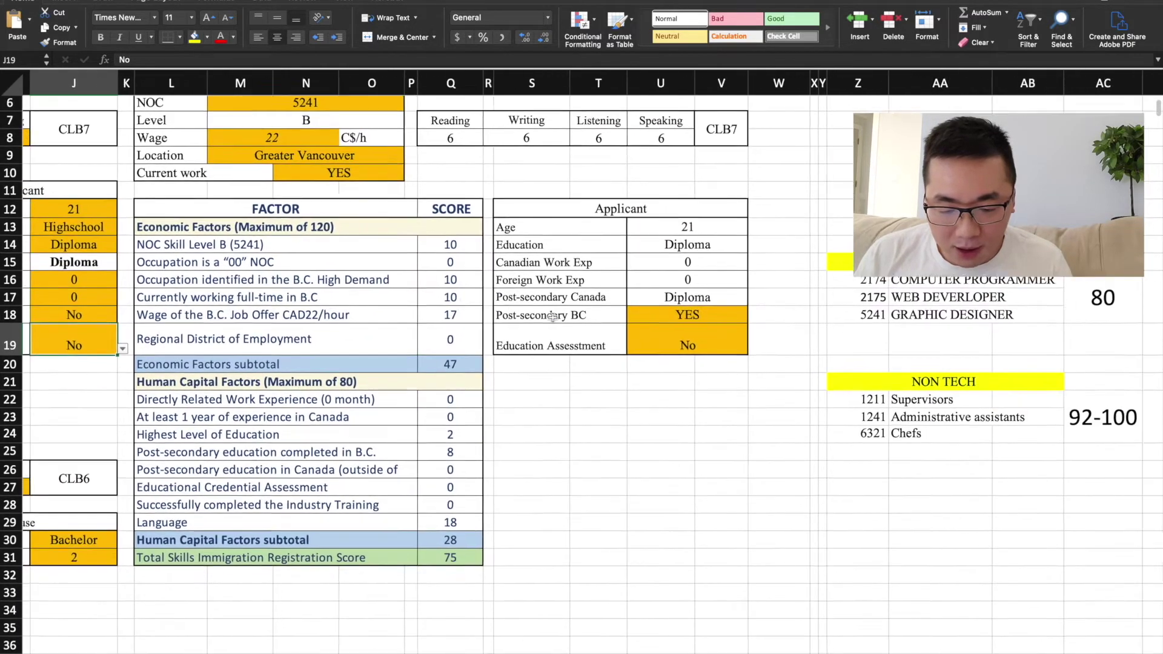
pyautogui.hscroll(1, 553, 318)
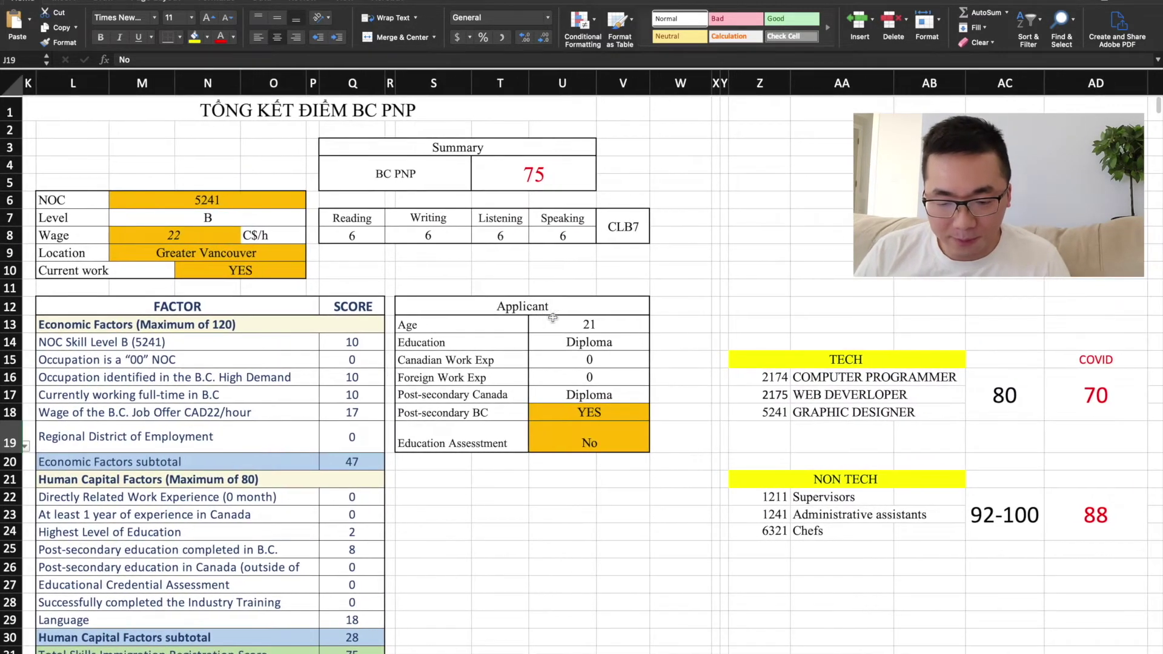
pyautogui.scroll(-1, 554, 318)
pyautogui.scroll(1, 553, 317)
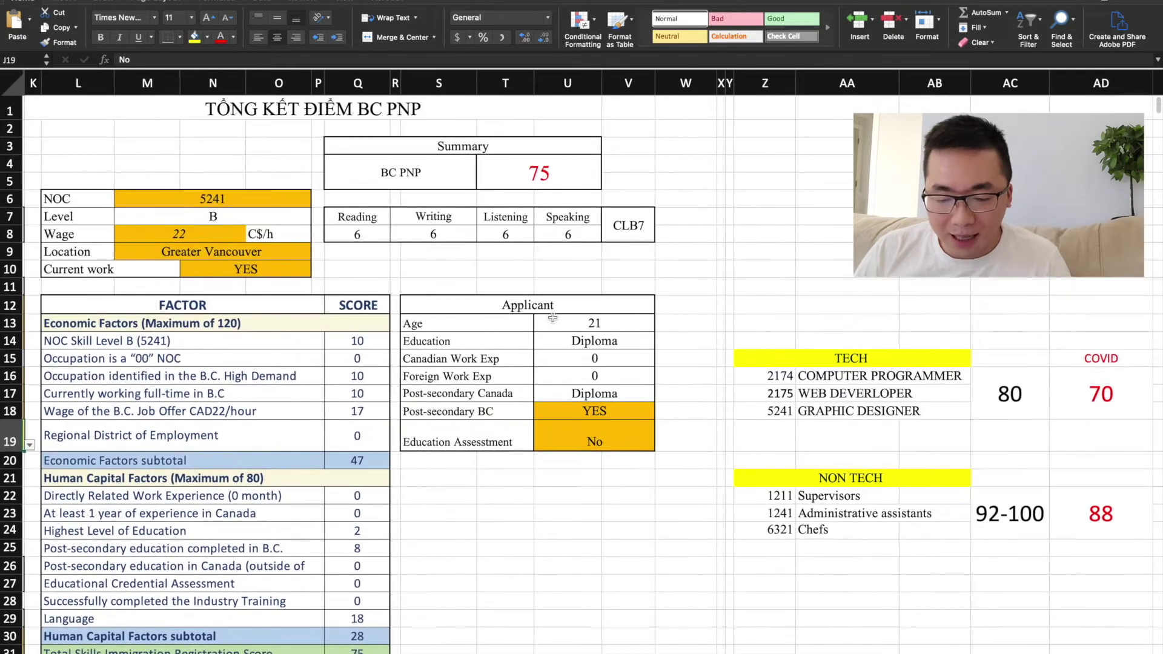
pyautogui.click(257, 191)
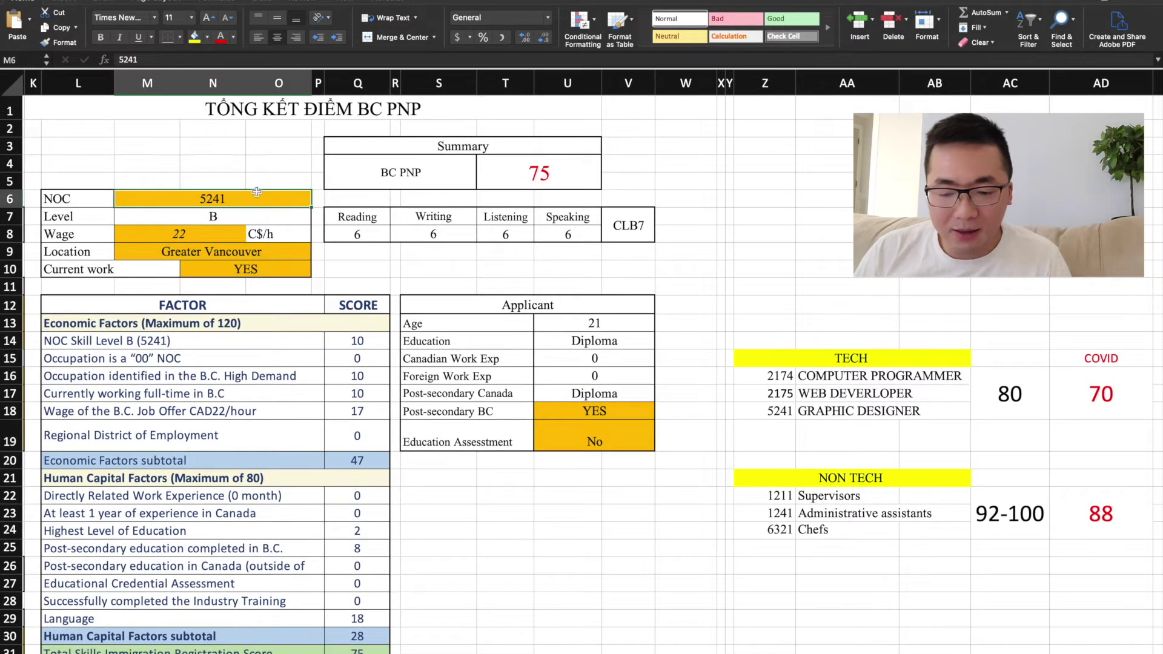
pyautogui.write('2175')
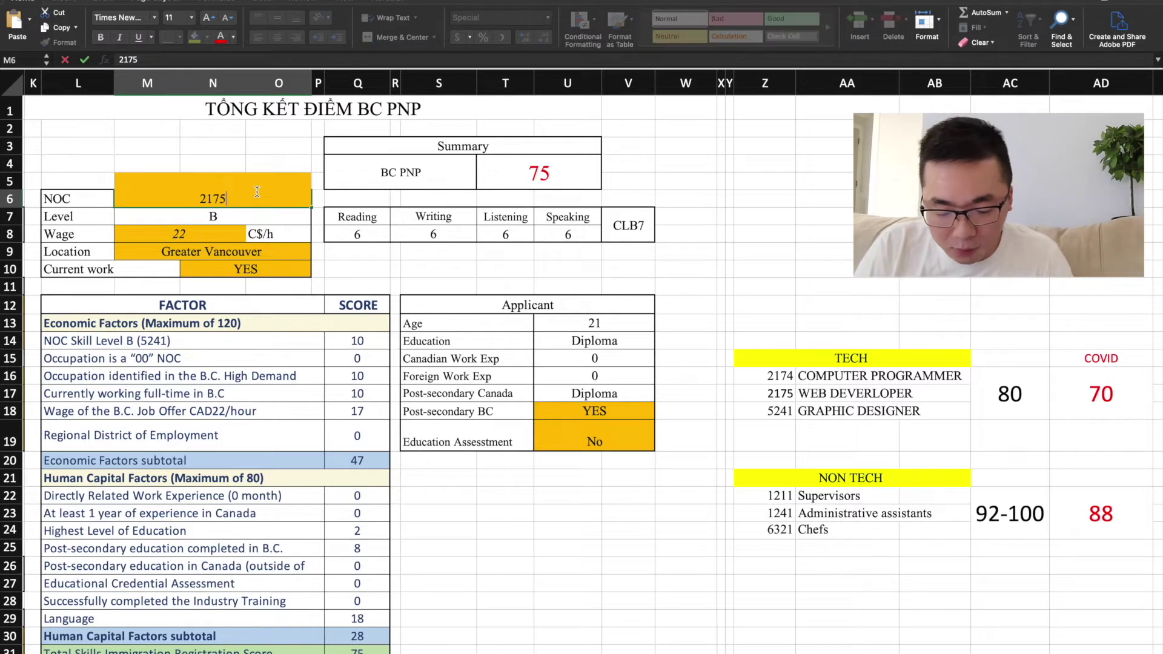
pyautogui.press('Return')
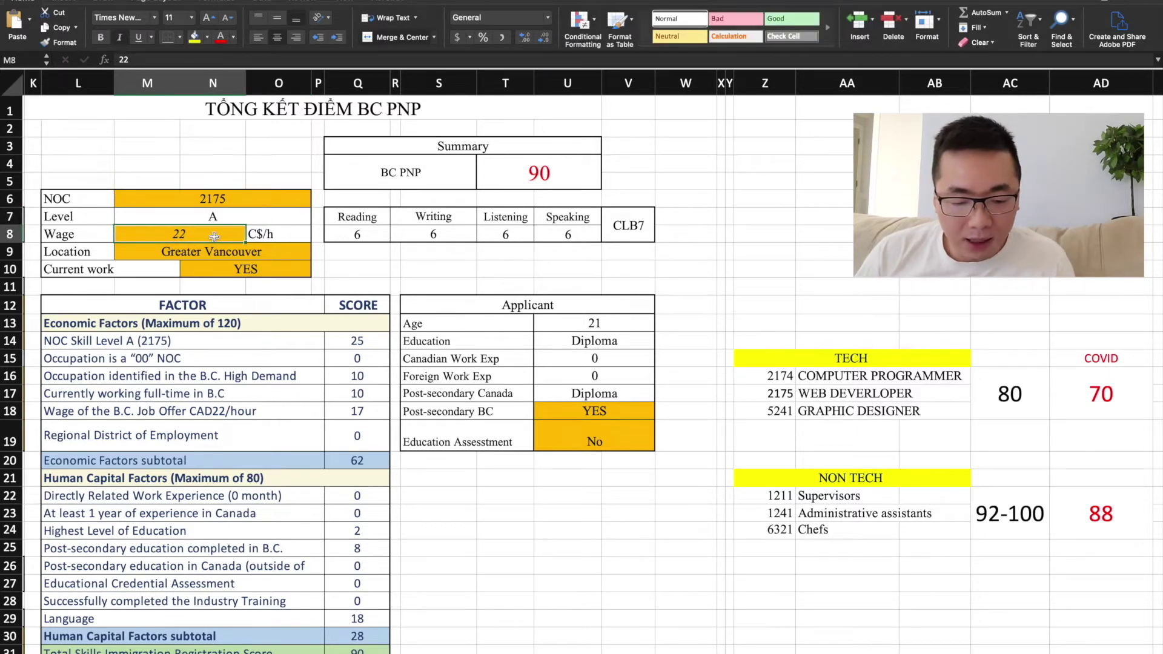
# Step: Examine the Economic Factors scores for skill level, high-demand occupation, current B.C. work and wage, plus their subtotal
pyautogui.scroll(-2, 215, 237)
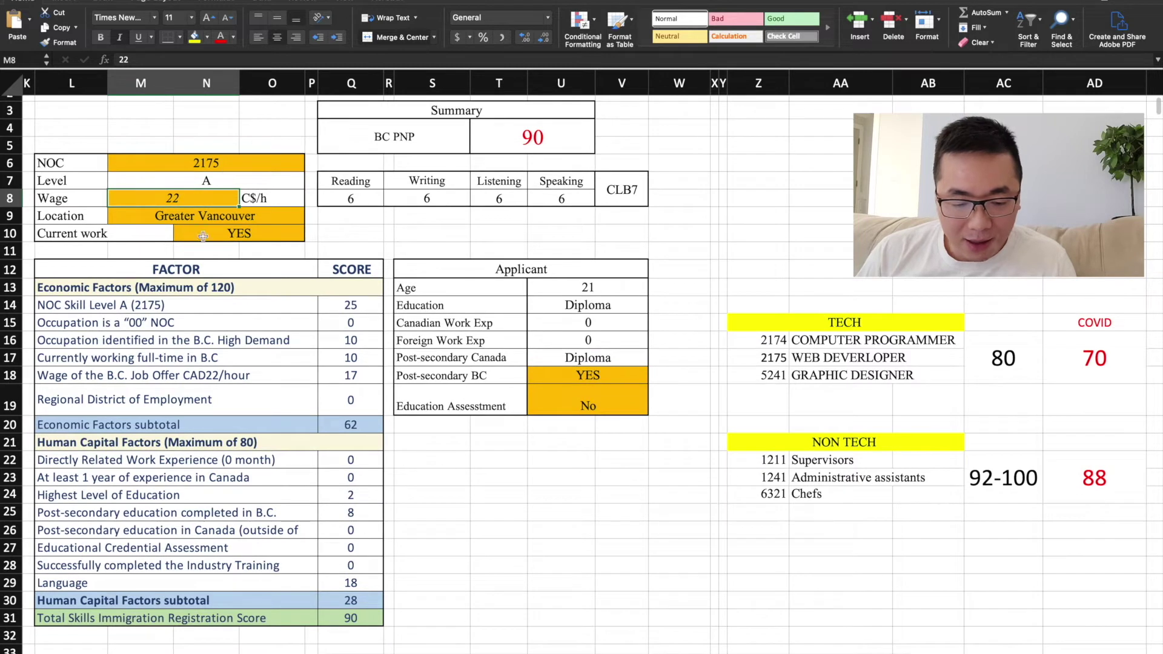
pyautogui.click(210, 304)
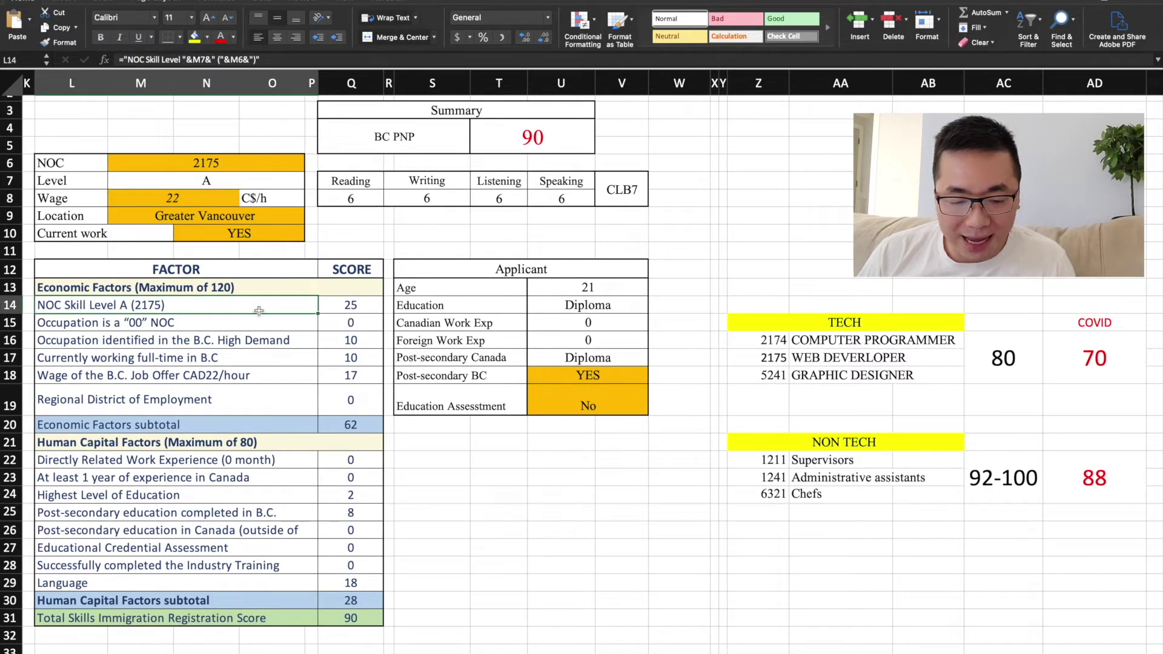
pyautogui.click(341, 305)
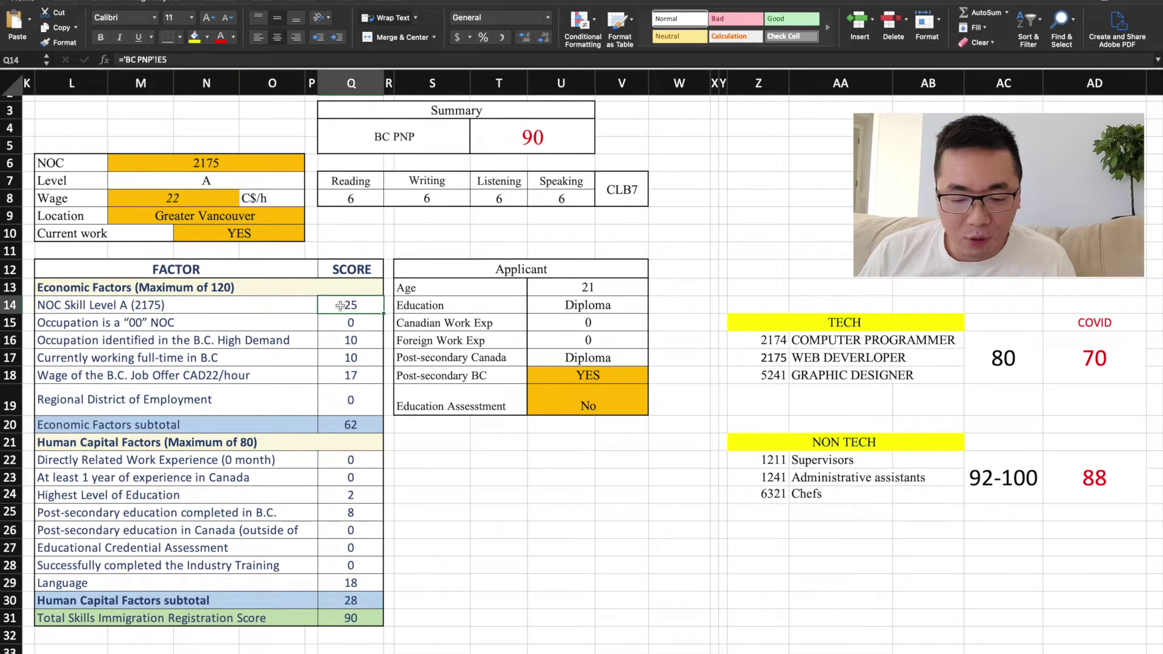
pyautogui.click(343, 341)
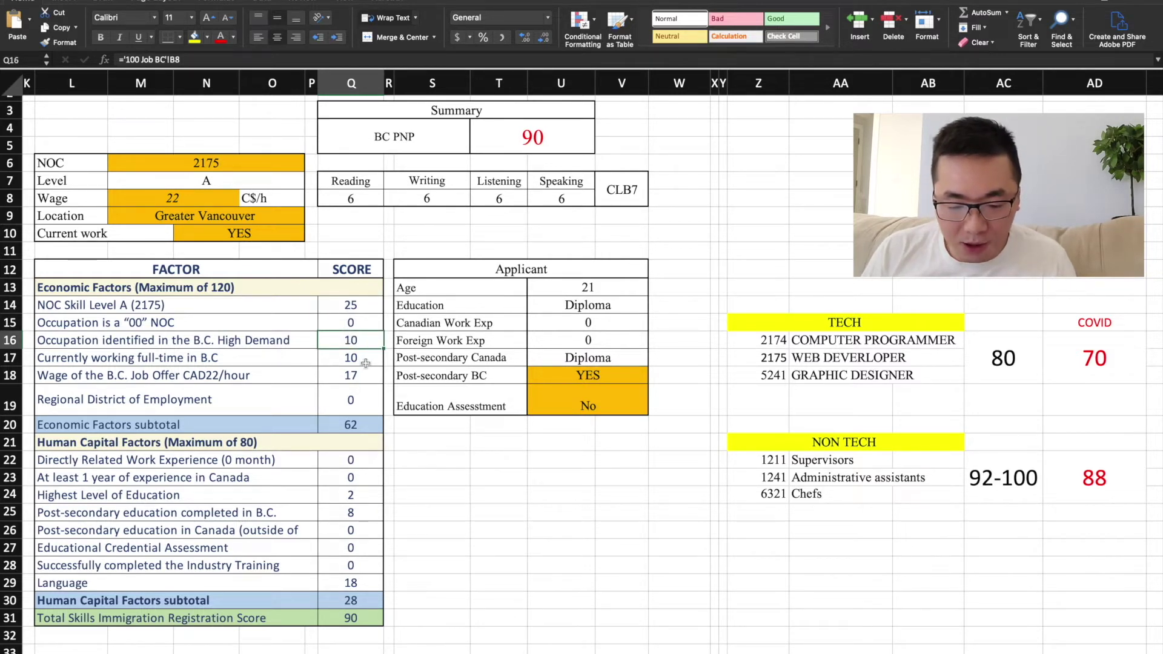
pyautogui.click(366, 363)
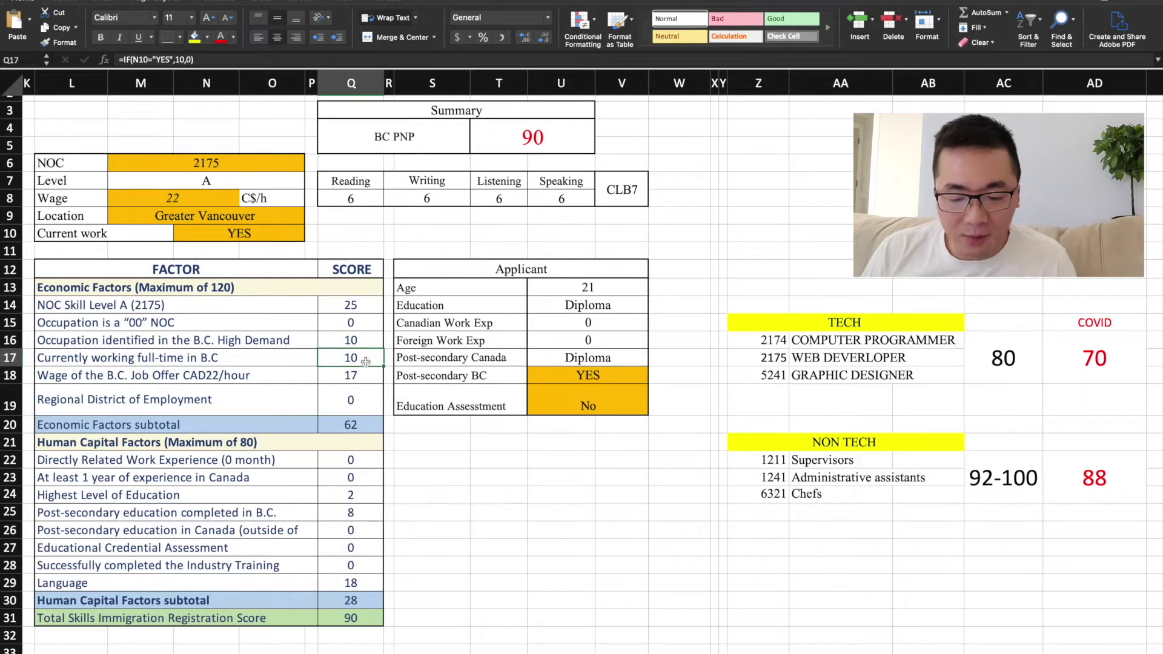
pyautogui.click(366, 375)
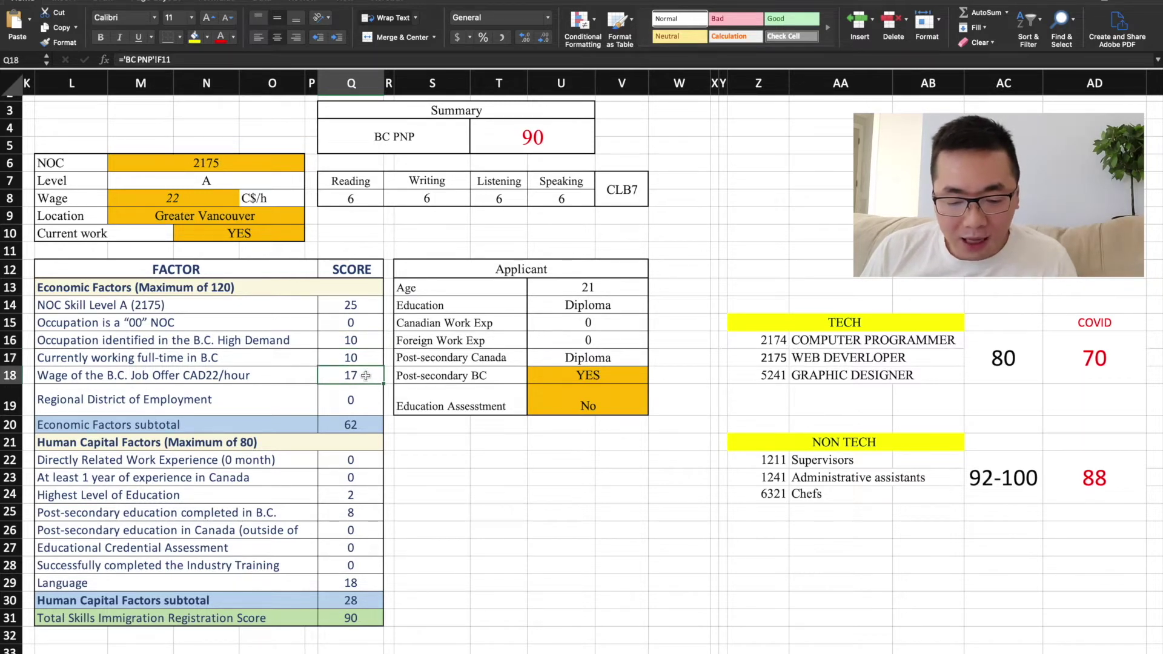
pyautogui.click(350, 428)
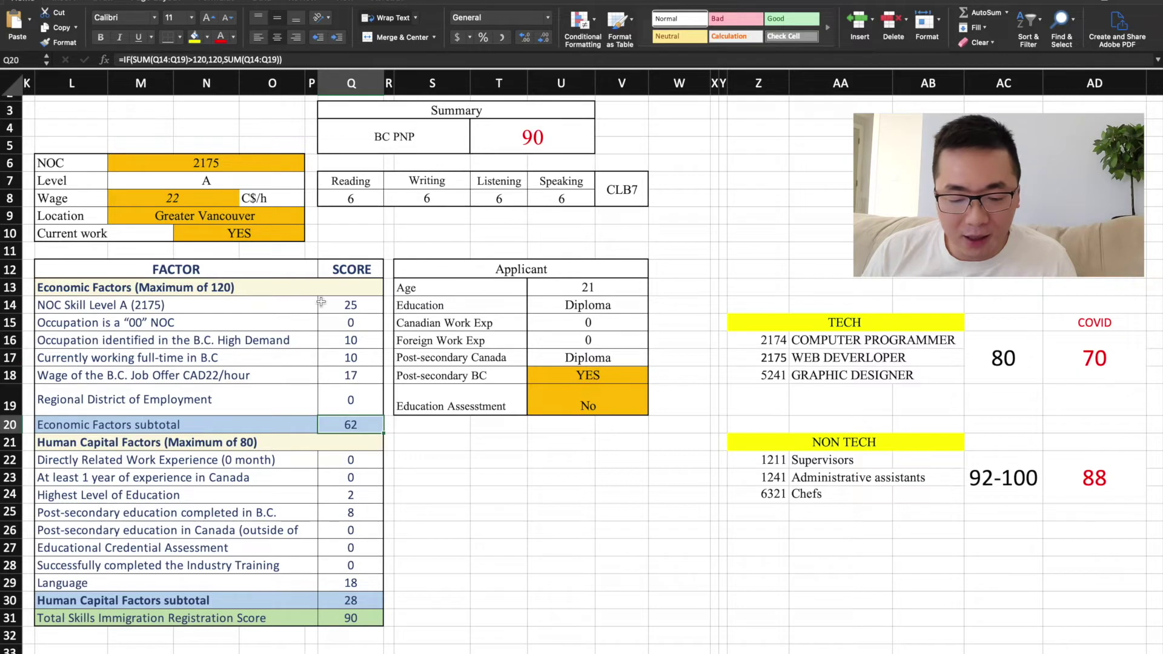
# Step: Examine the Human Capital Factors scores for work experience, education level, post-secondary study in B.C. and language
pyautogui.scroll(-2, 345, 409)
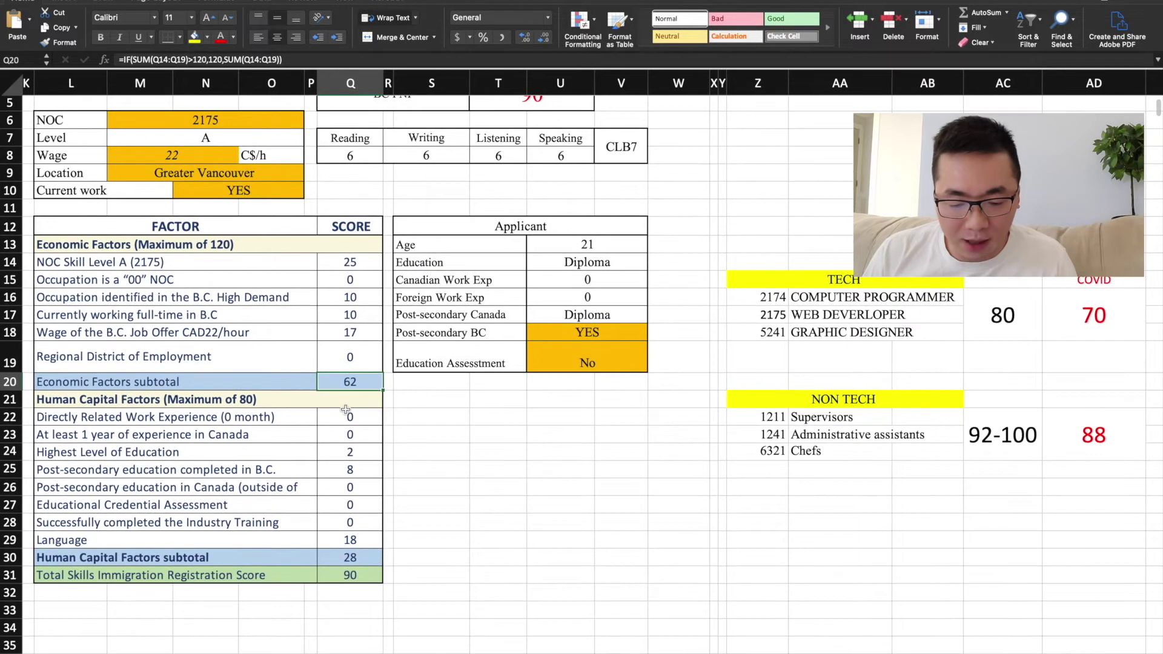
pyautogui.click(262, 423)
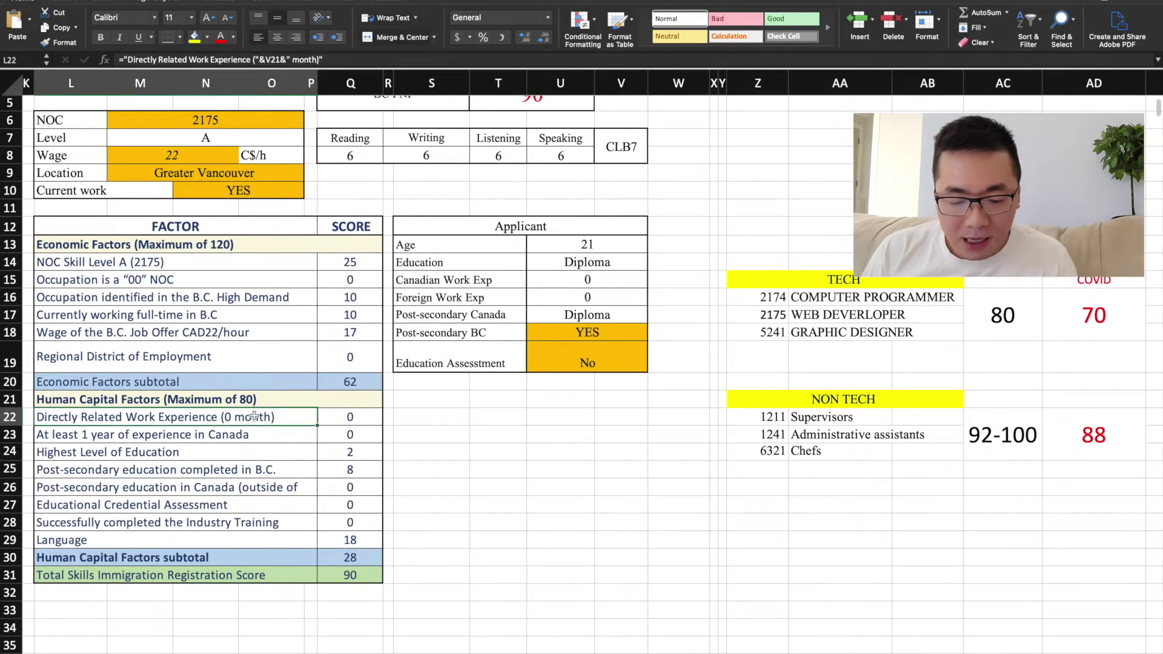
pyautogui.click(341, 420)
pyautogui.click(359, 437)
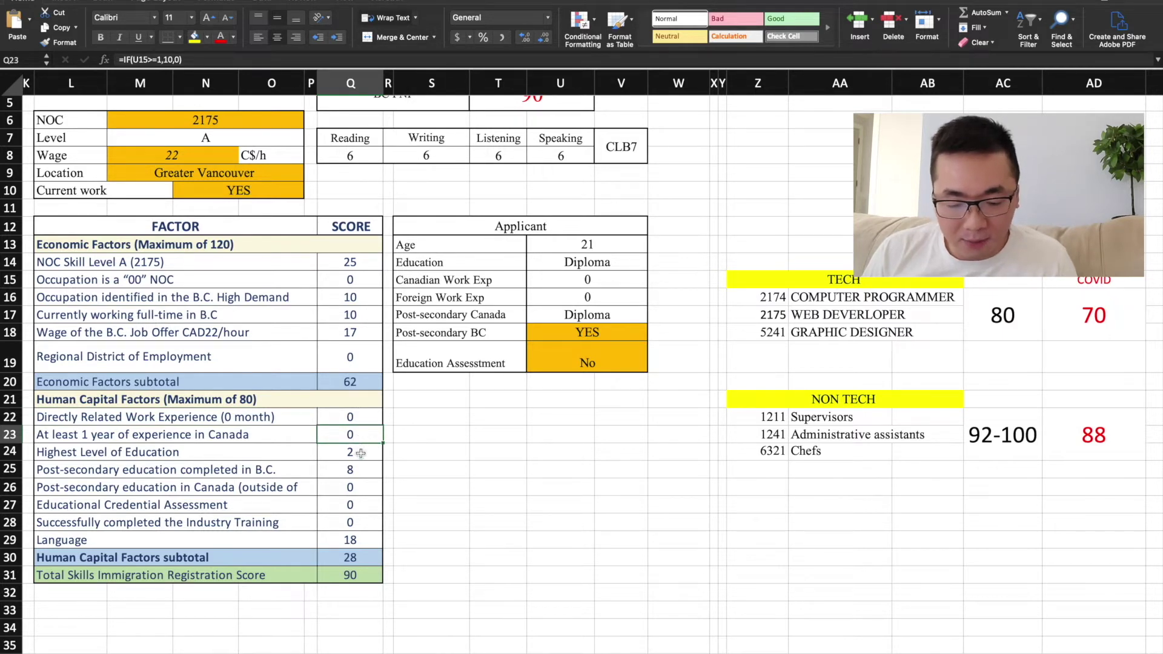
pyautogui.click(363, 453)
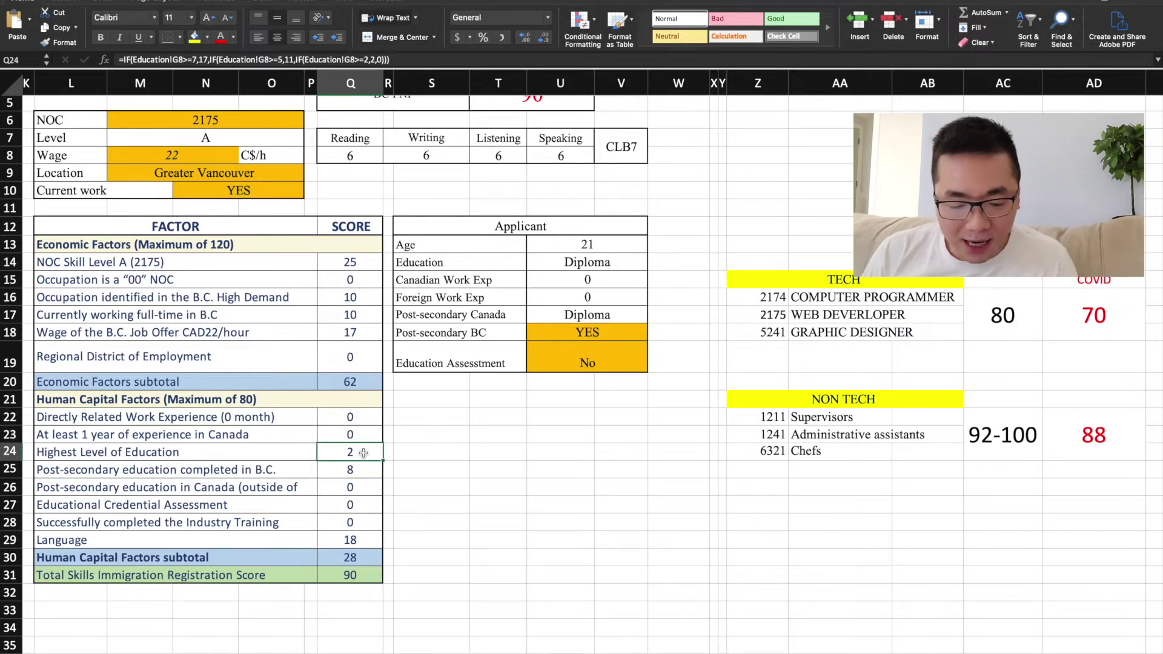
pyautogui.click(364, 472)
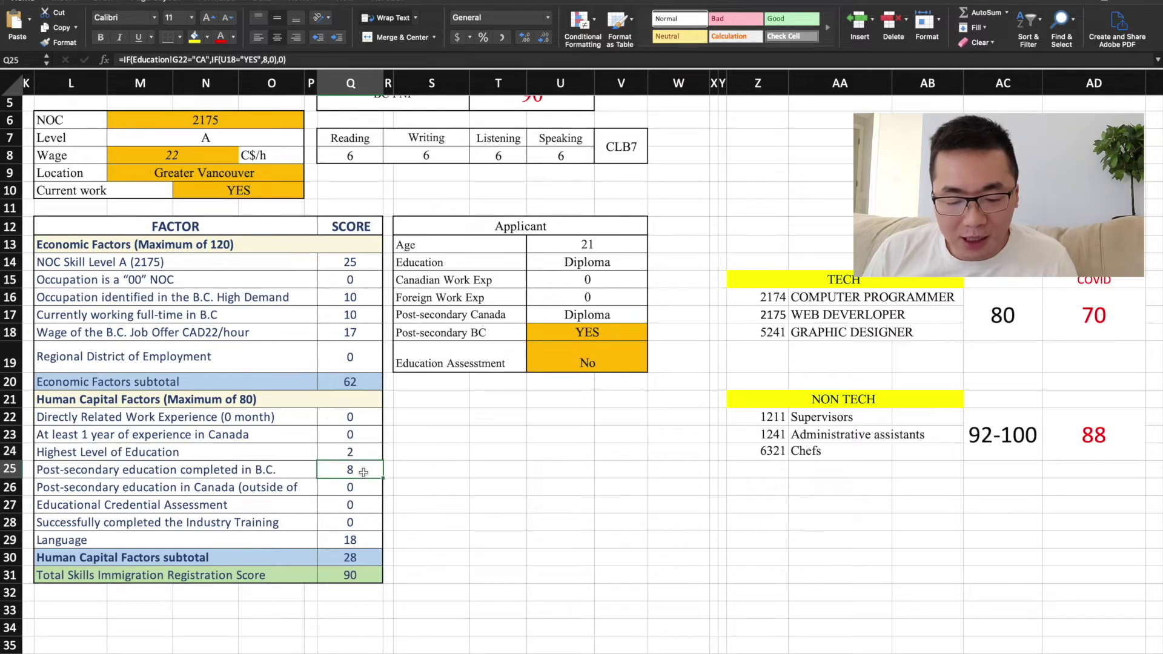
pyautogui.click(361, 541)
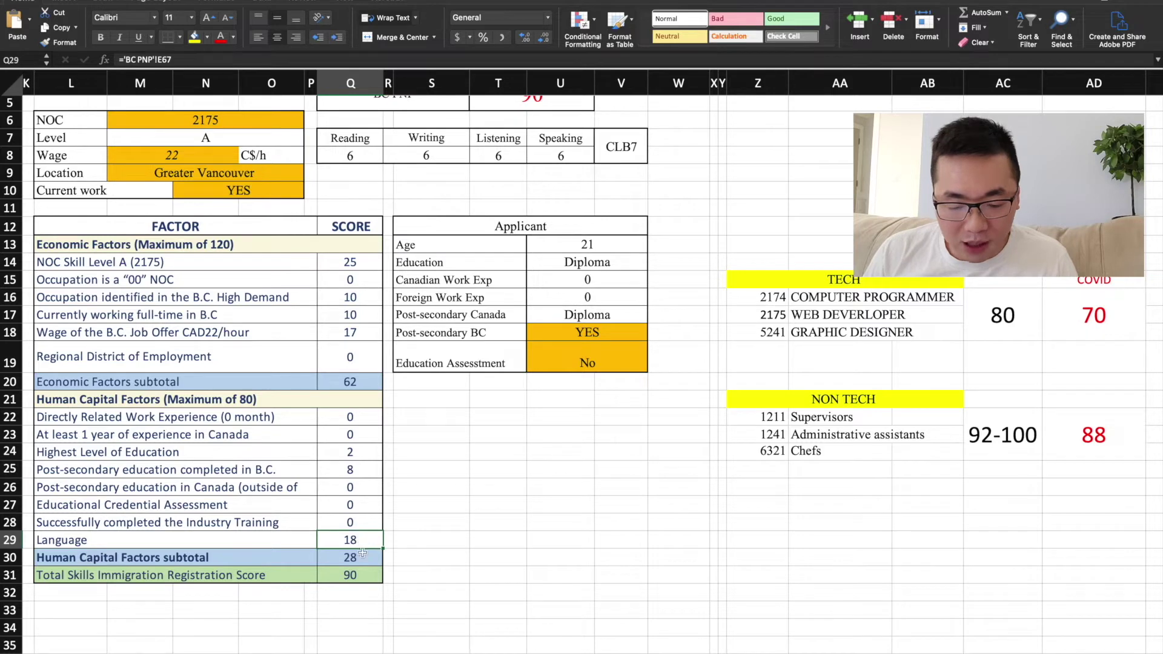
# Step: Check the total Skills Immigration Registration Score and the BC PNP score in the summary
pyautogui.click(365, 577)
pyautogui.scroll(3, 418, 515)
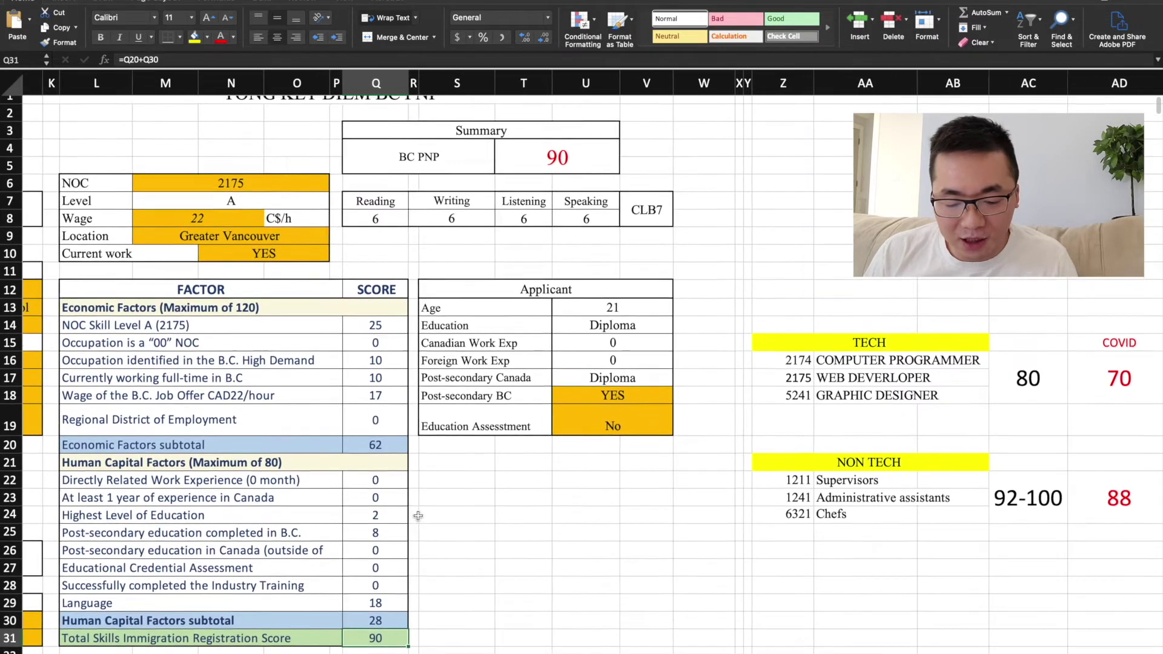
pyautogui.hscroll(1, 418, 516)
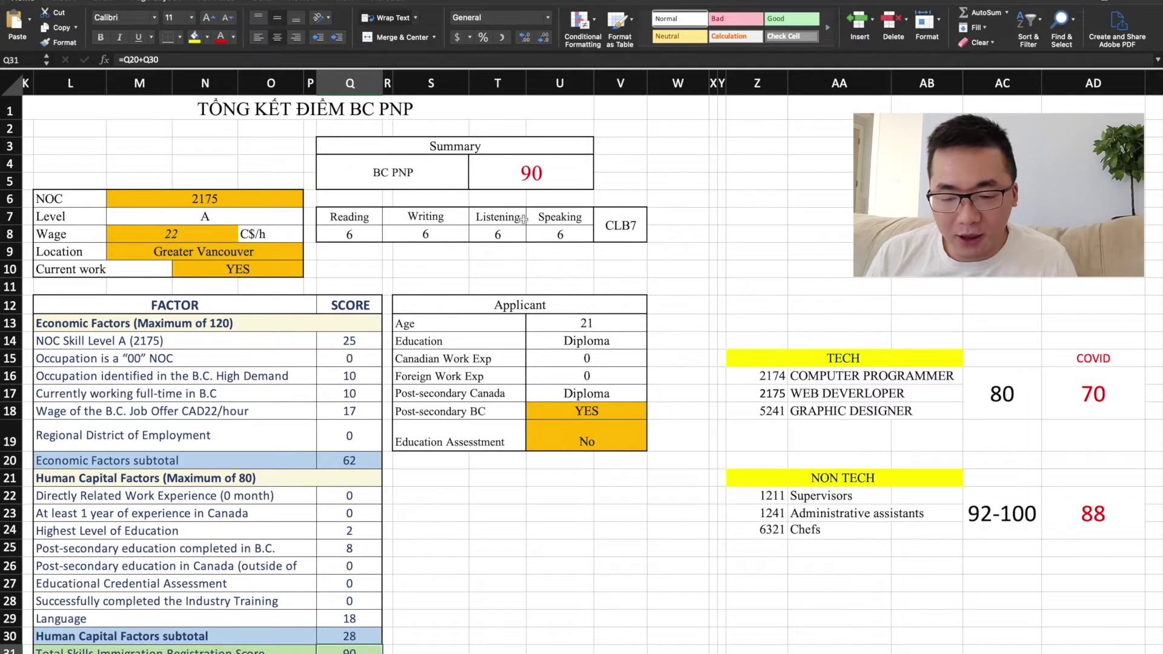
pyautogui.click(535, 181)
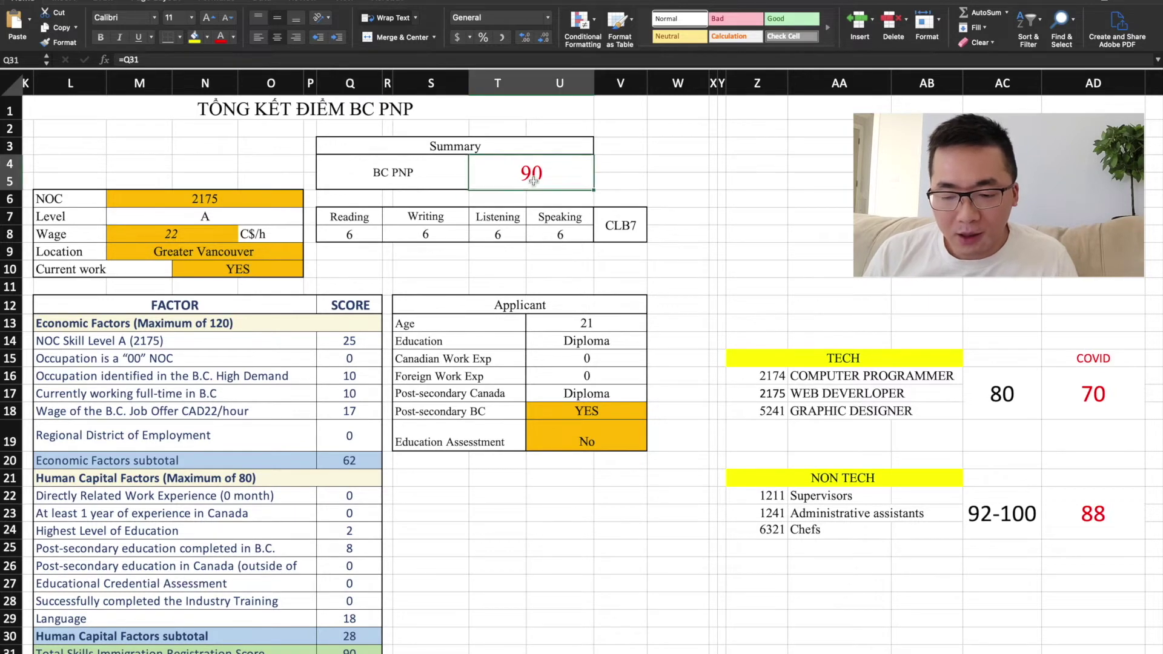
# Step: Compare the BC PNP score with the regular and COVID thresholds for tech occupations
pyautogui.click(1008, 401)
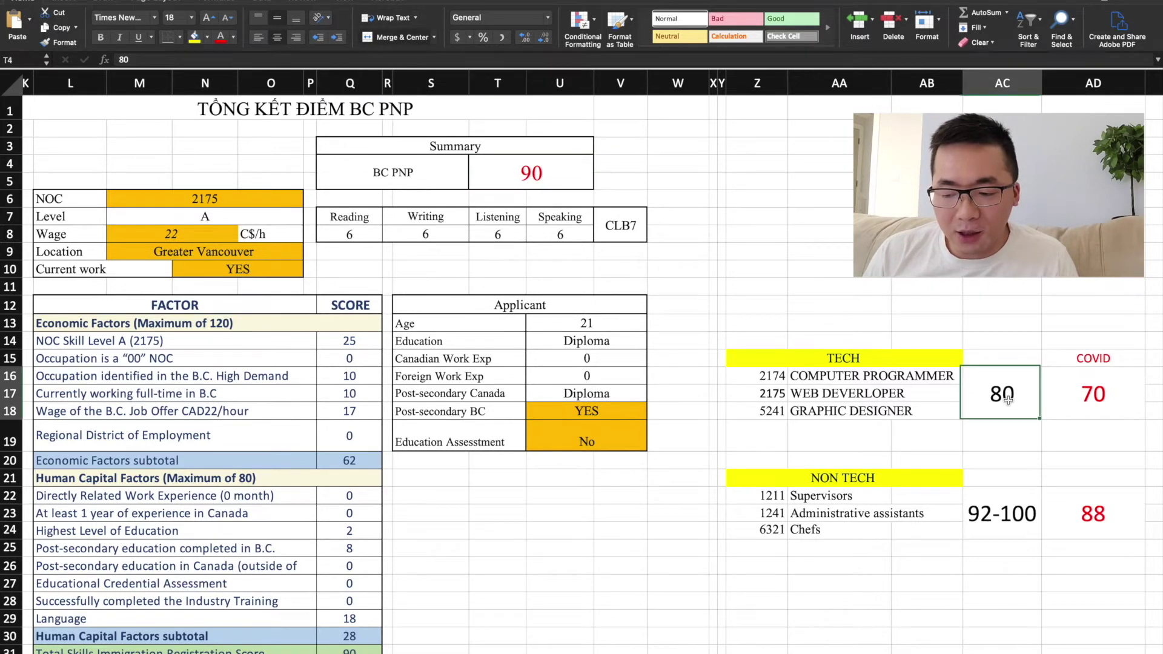
pyautogui.click(1077, 408)
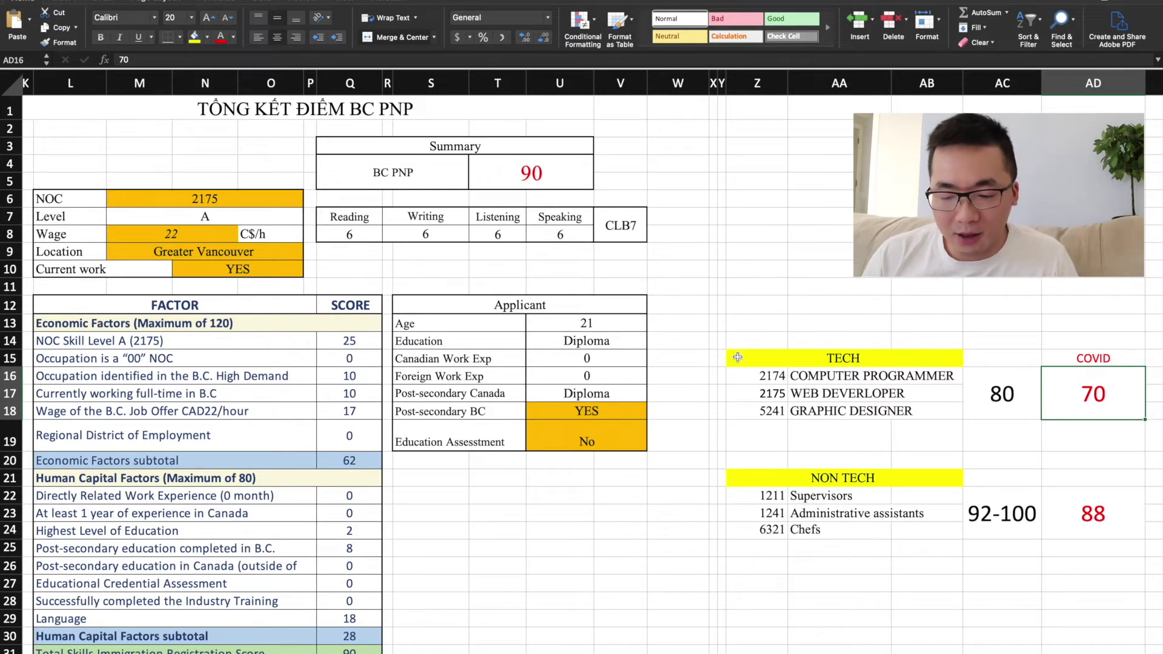
# Step: Set the NOC code in the BC PNP section to 5241 for graphic designer
pyautogui.click(226, 201)
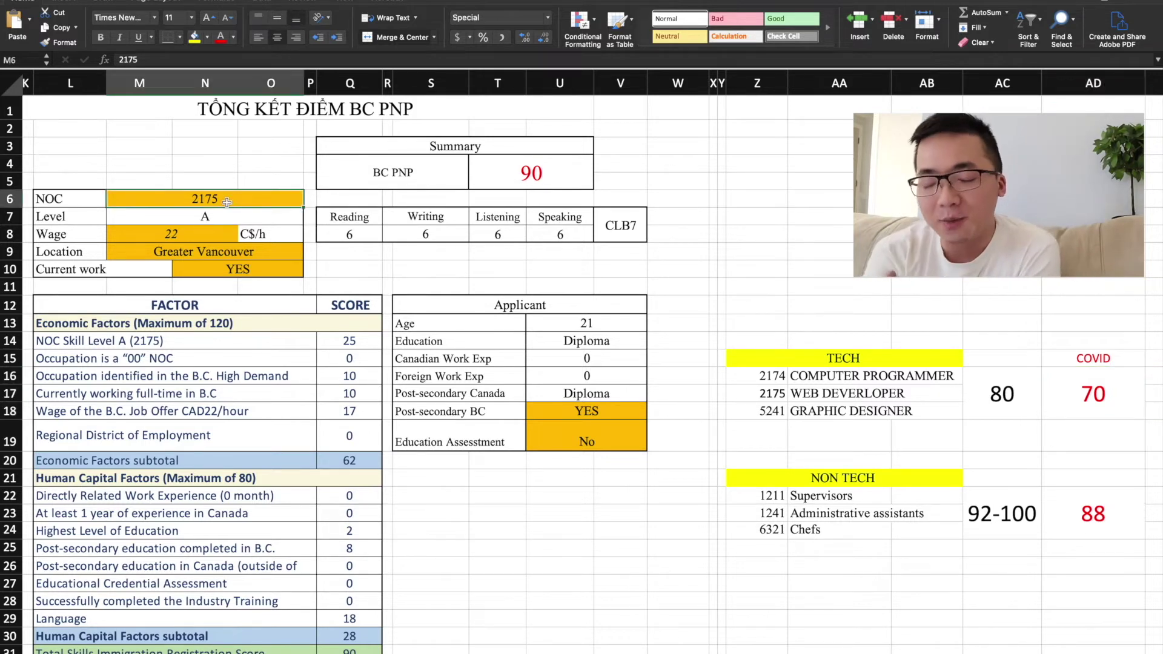
pyautogui.write('524')
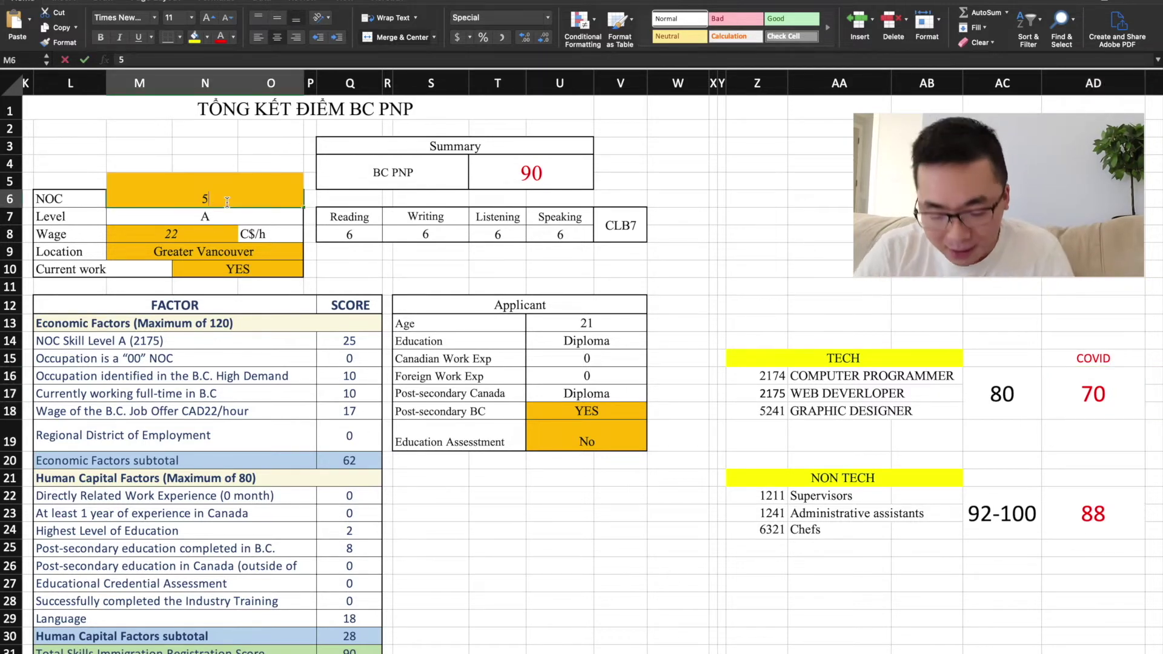
pyautogui.write('1')
pyautogui.press('Return')
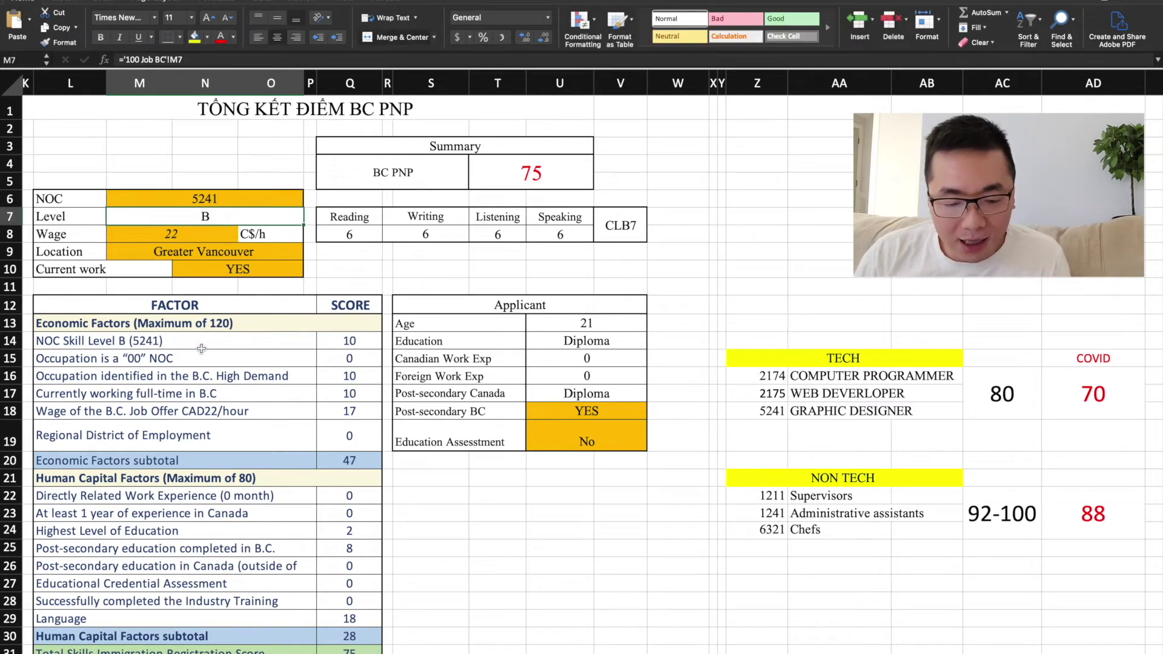
# Step: Check the NOC skill level score for 5241 and the overall BC PNP score in the summary
pyautogui.click(222, 343)
pyautogui.click(347, 342)
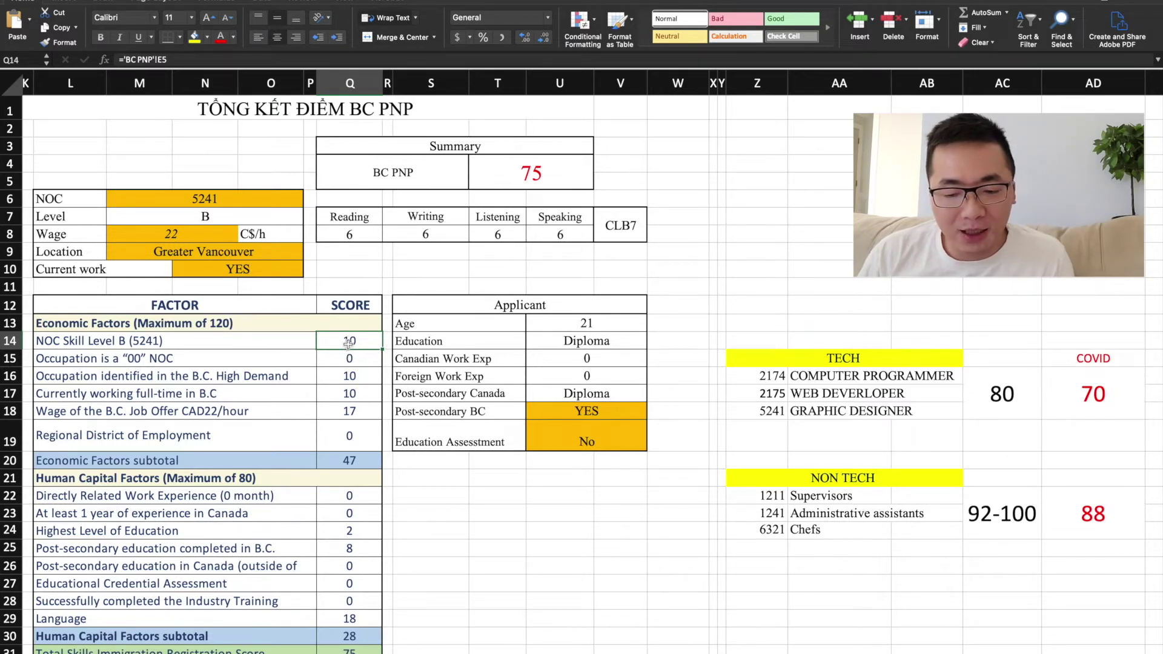
pyautogui.scroll(-1, 348, 343)
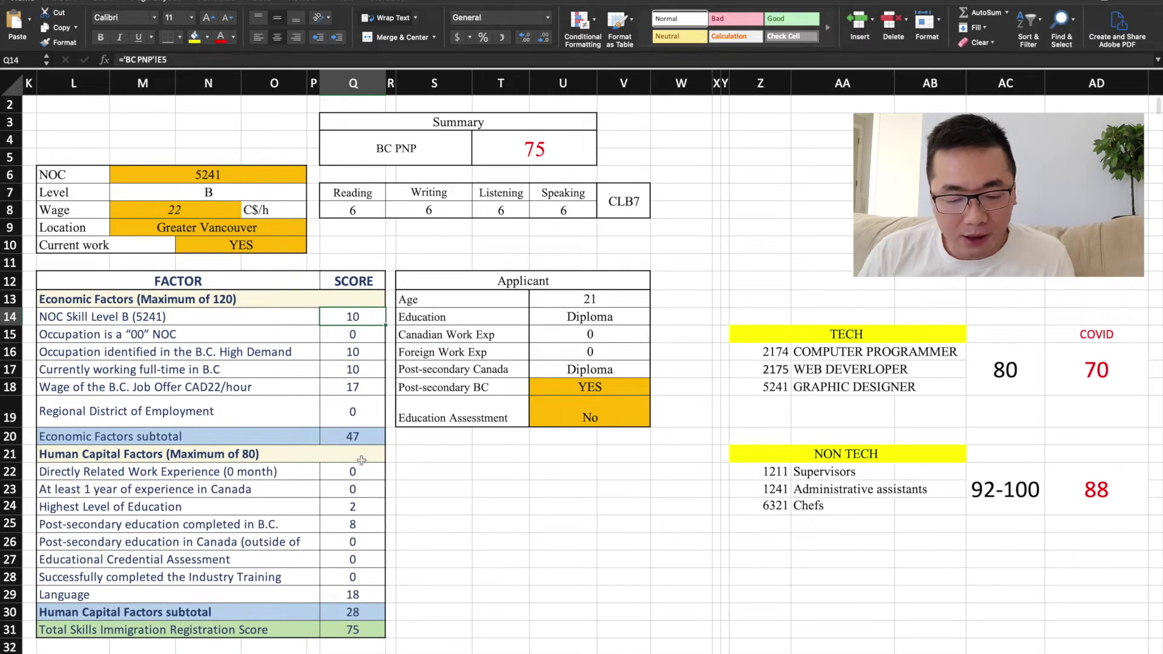
pyautogui.click(554, 146)
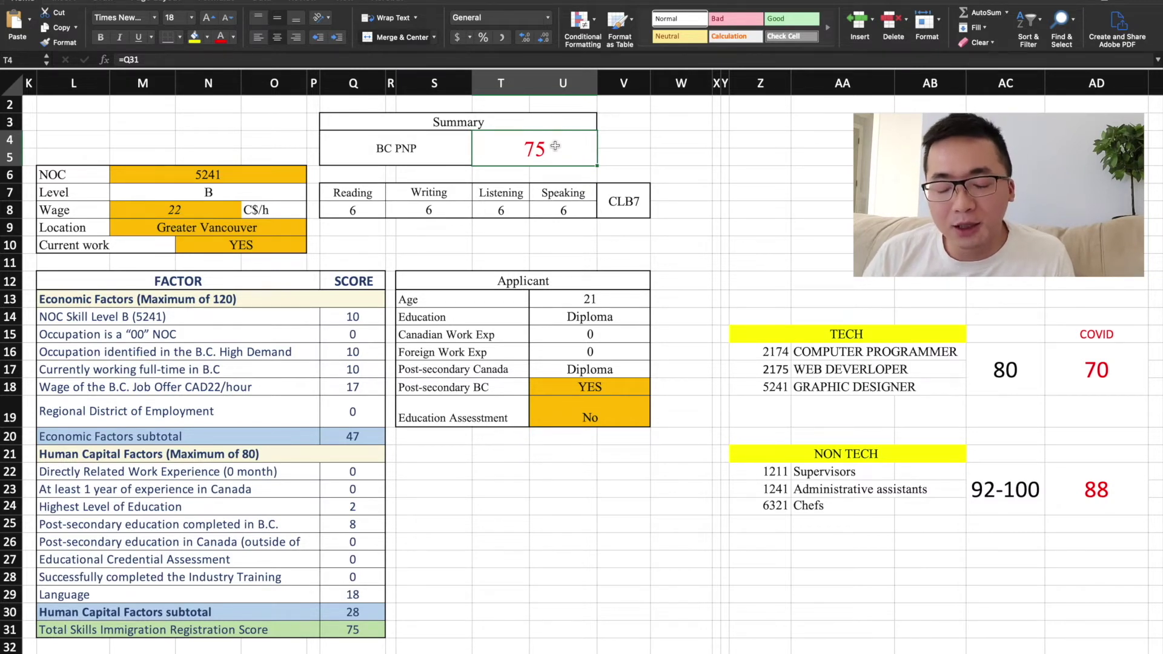
# Step: Set Canadian Work Exp to 1 in the Express Entry applicant table
pyautogui.hscroll(-5, 301, 346)
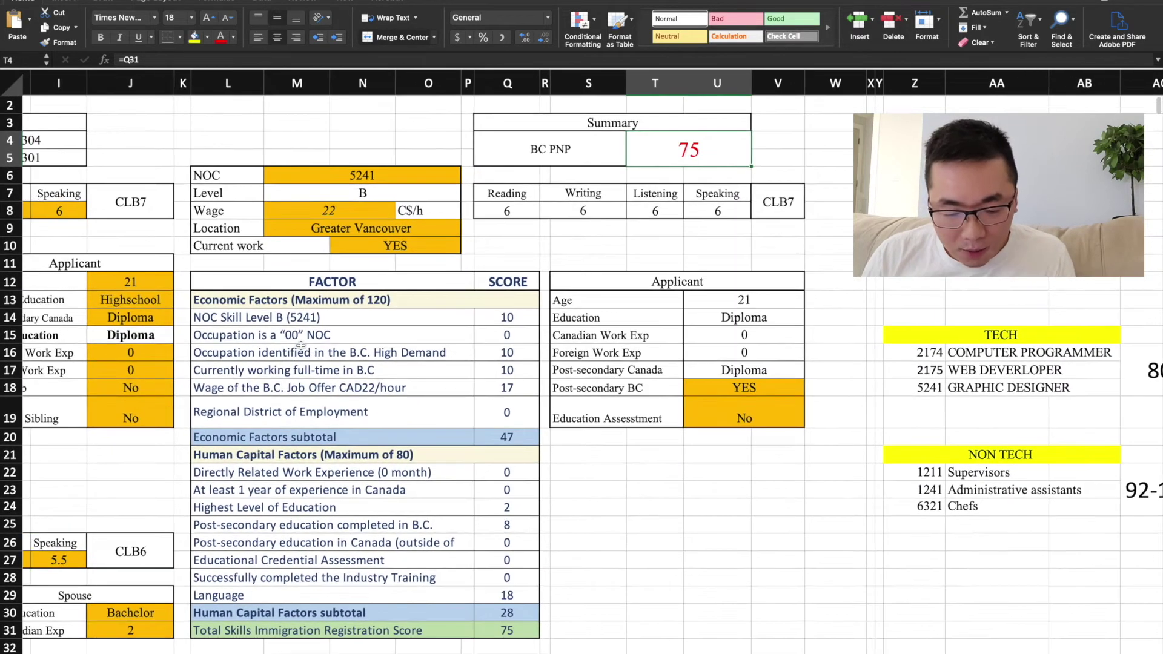
pyautogui.hscroll(-5, 301, 346)
pyautogui.click(176, 350)
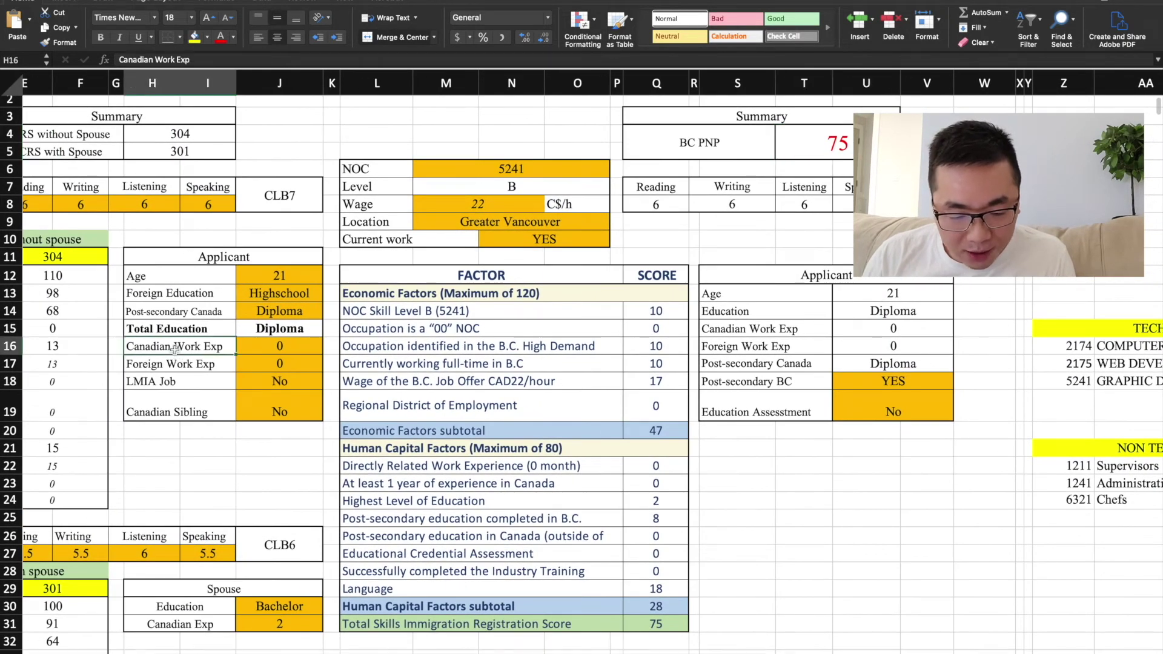
pyautogui.click(297, 348)
pyautogui.click(327, 348)
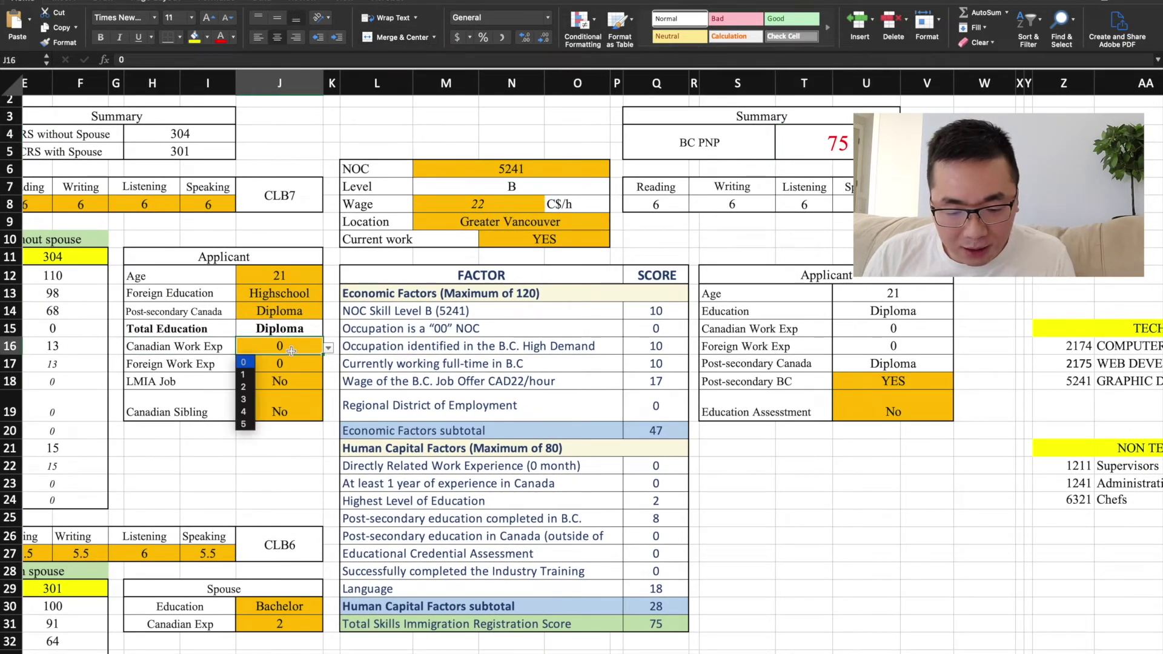
pyautogui.click(244, 375)
# Step: Check the scores for directly related work experience and at least one year in Canada against the BC PNP summary and thresholds
pyautogui.hscroll(6, 495, 360)
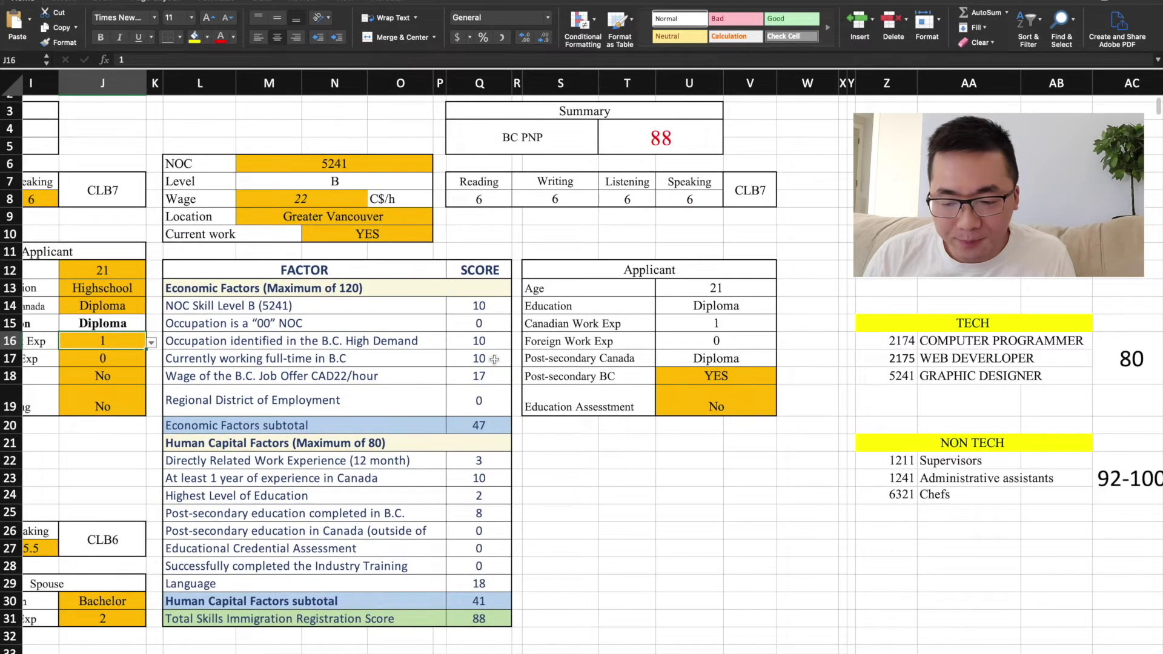
pyautogui.hscroll(2, 494, 359)
pyautogui.click(352, 464)
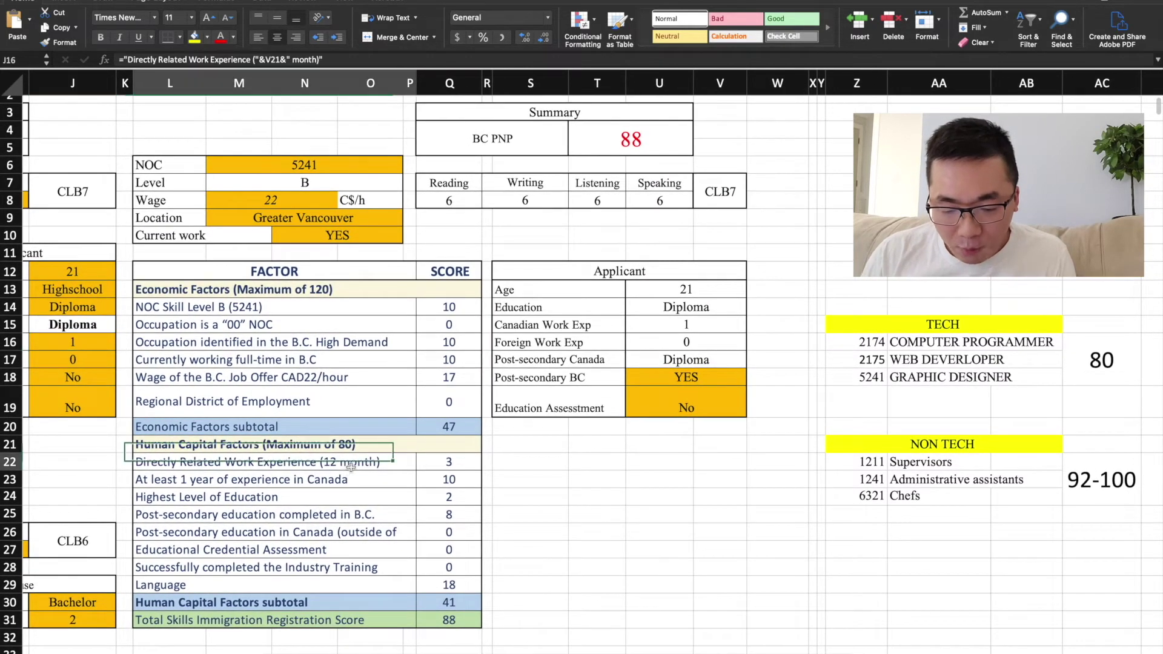
pyautogui.click(436, 469)
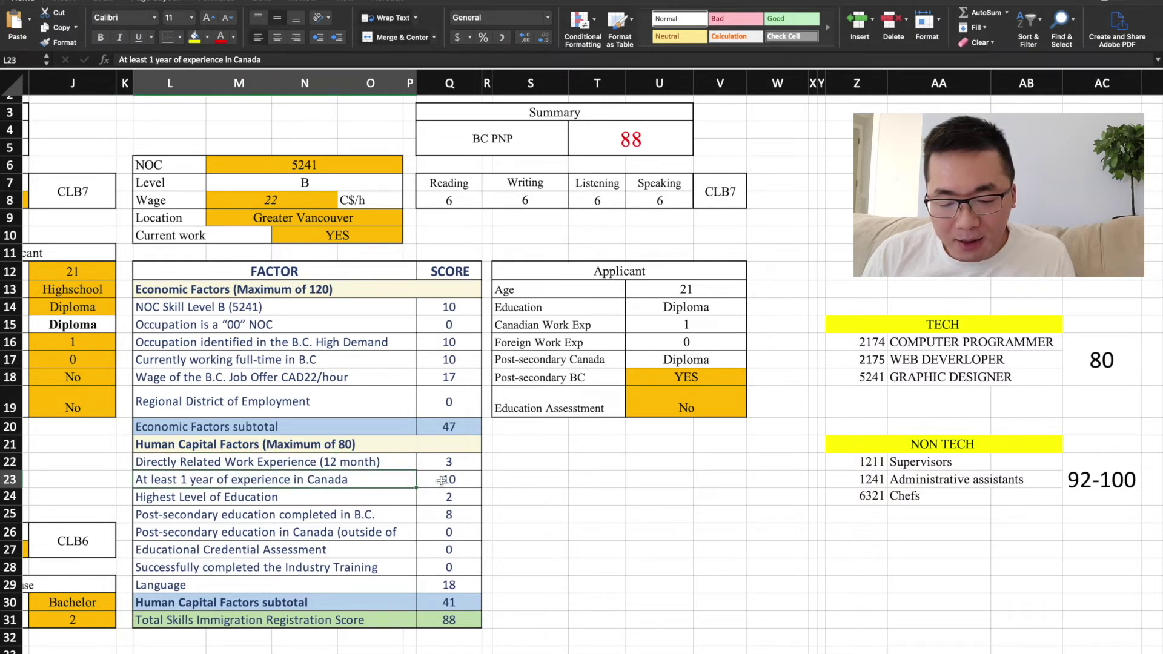
pyautogui.click(442, 479)
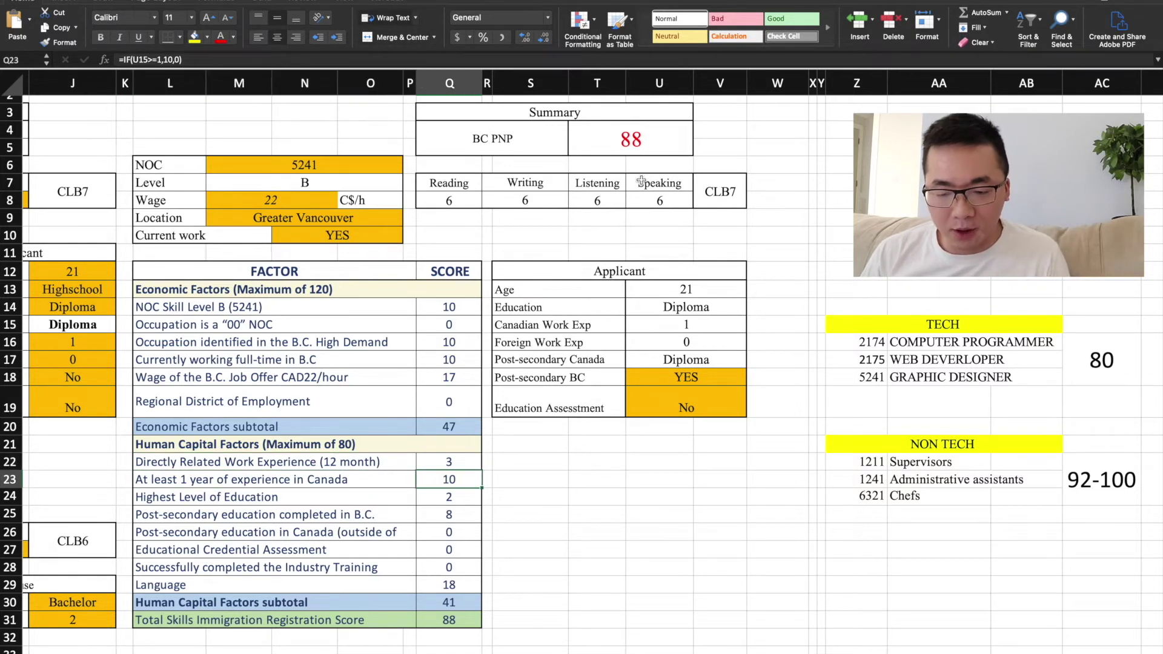
pyautogui.scroll(2, 649, 141)
pyautogui.hscroll(3, 649, 141)
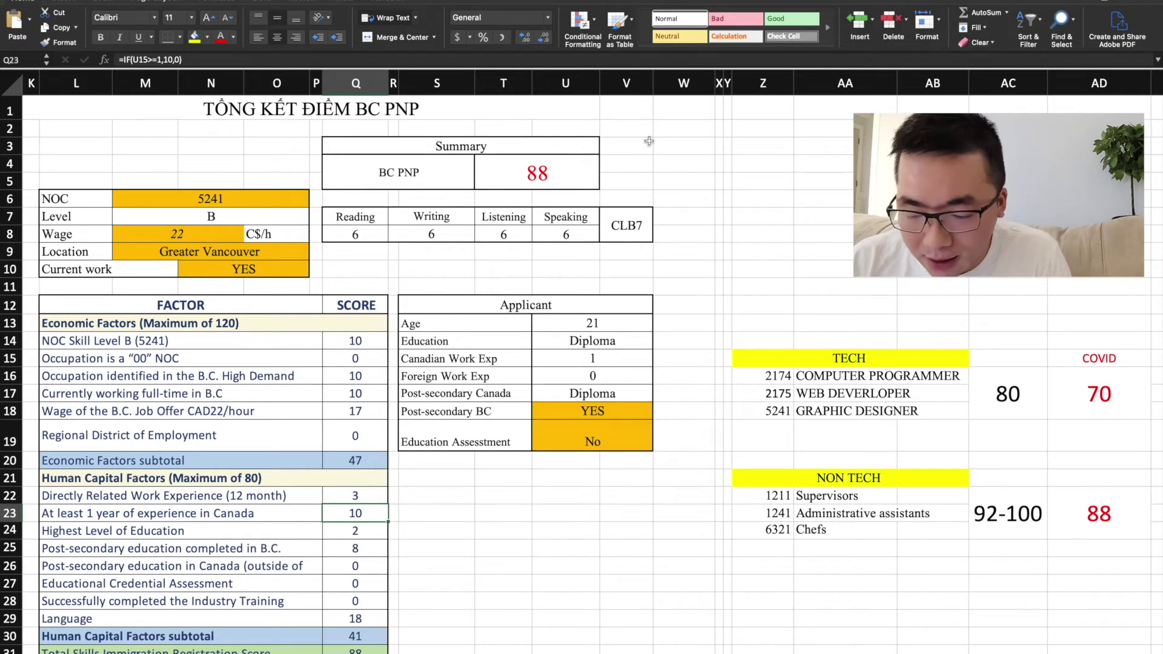
# Step: Set the NOC code in the BC PNP section to 2122
pyautogui.scroll(-1, 486, 216)
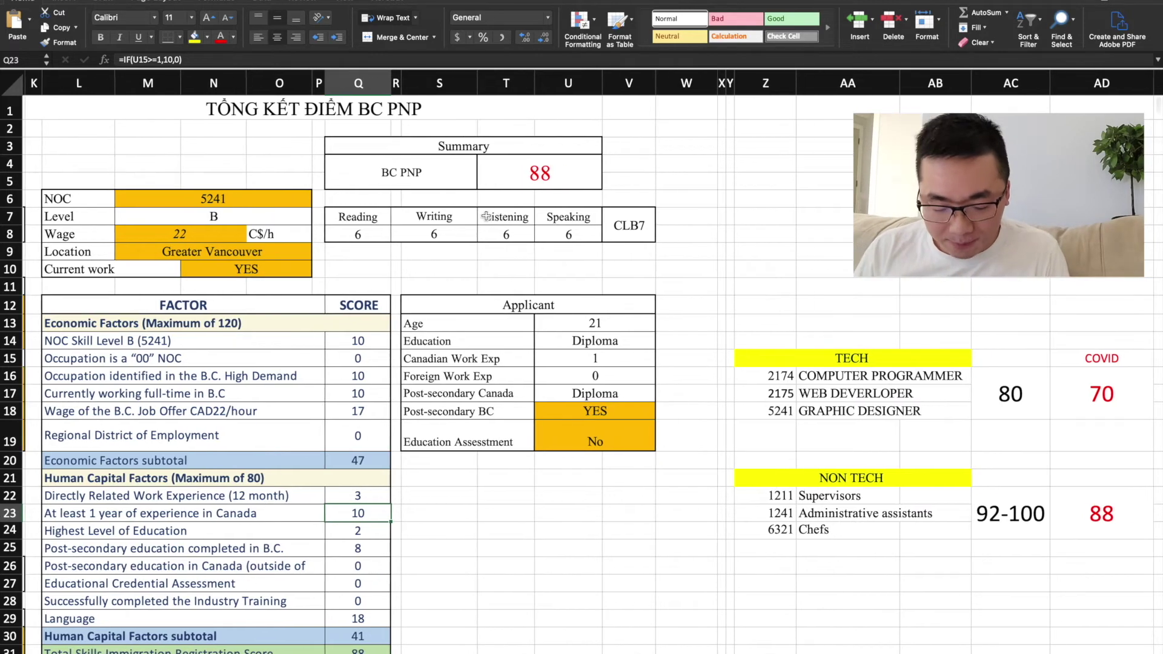
pyautogui.scroll(-1, 486, 216)
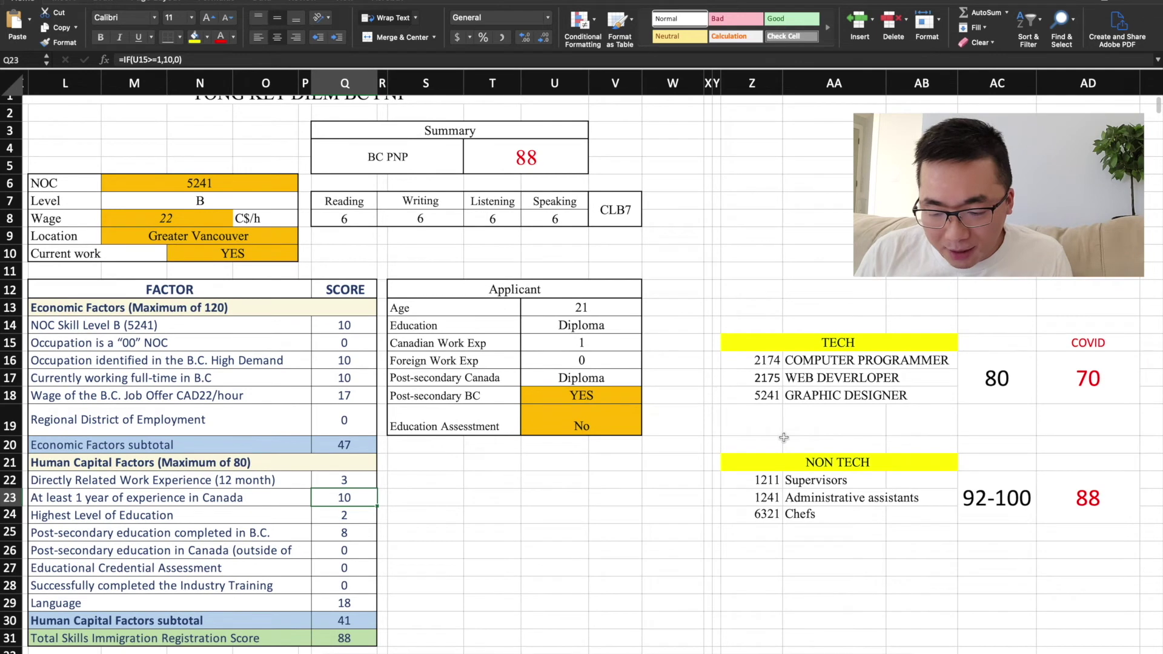
pyautogui.click(232, 176)
pyautogui.write('2122')
pyautogui.press('Return')
# Step: Reset Canadian Work Exp to 0 in the Express Entry applicant table
pyautogui.hscroll(-2, 192, 234)
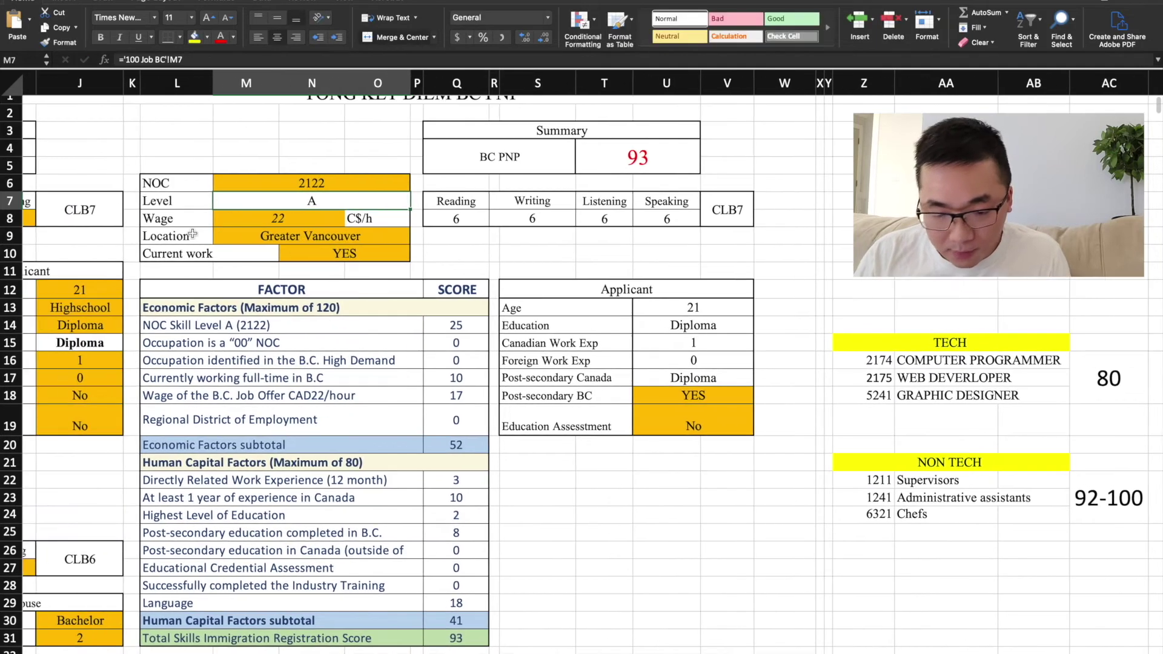
pyautogui.hscroll(-5, 192, 234)
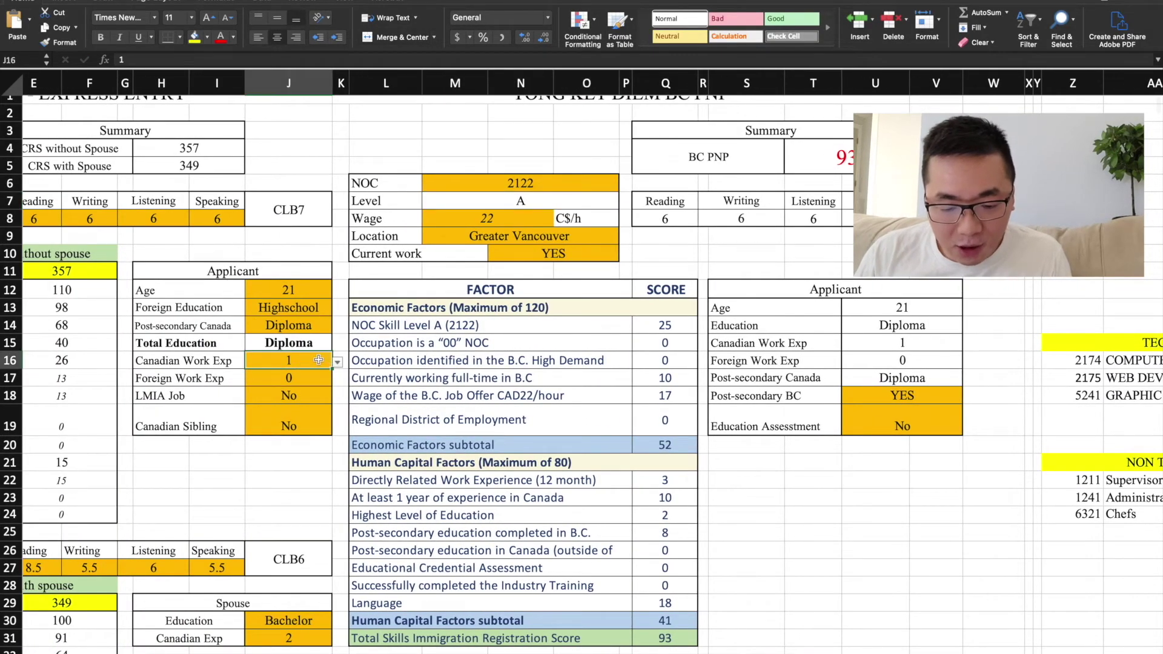
pyautogui.write('0')
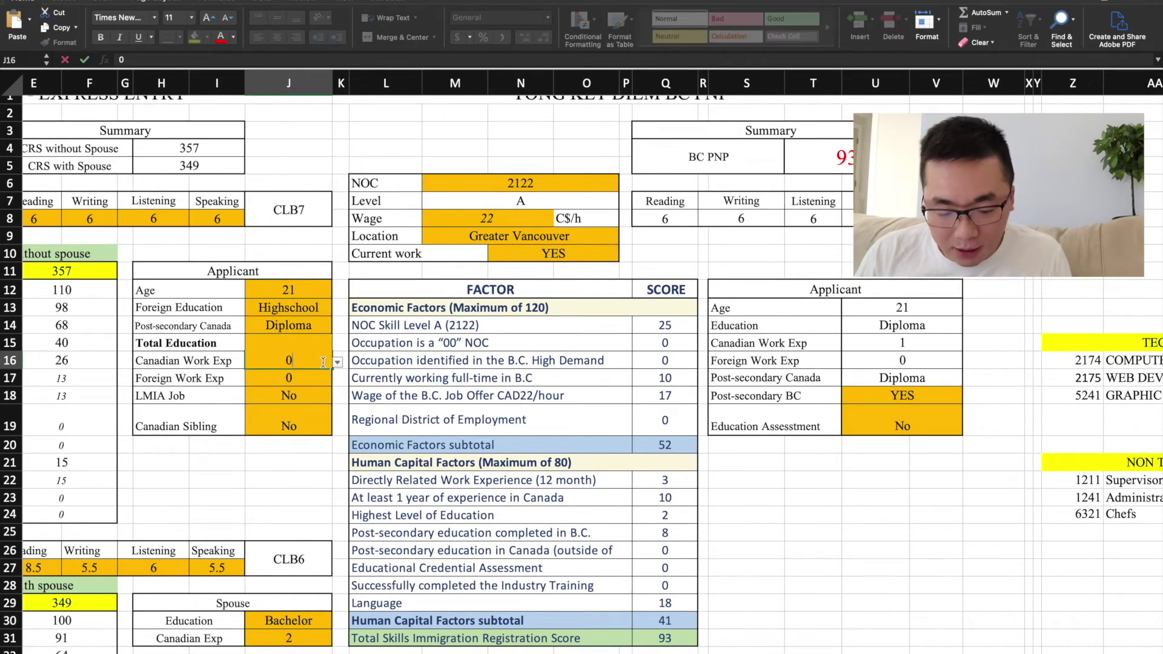
pyautogui.click(504, 309)
# Step: Set the NOC code in the BC PNP section to 1211, the non-tech supervisor occupation
pyautogui.hscroll(6, 504, 309)
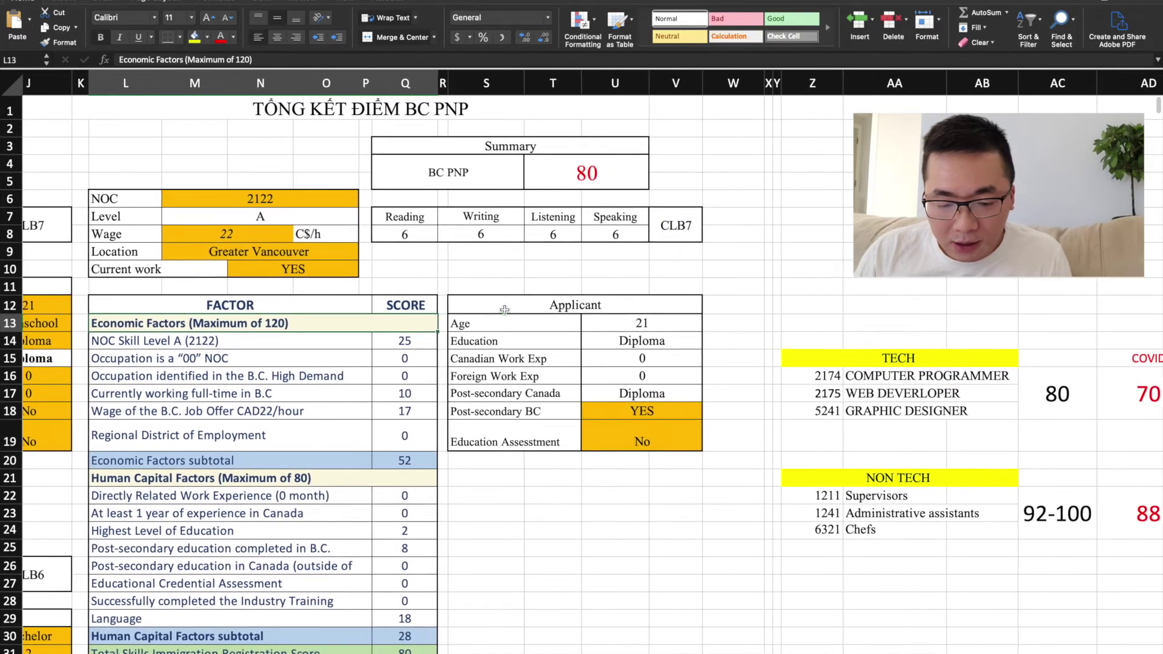
pyautogui.click(294, 199)
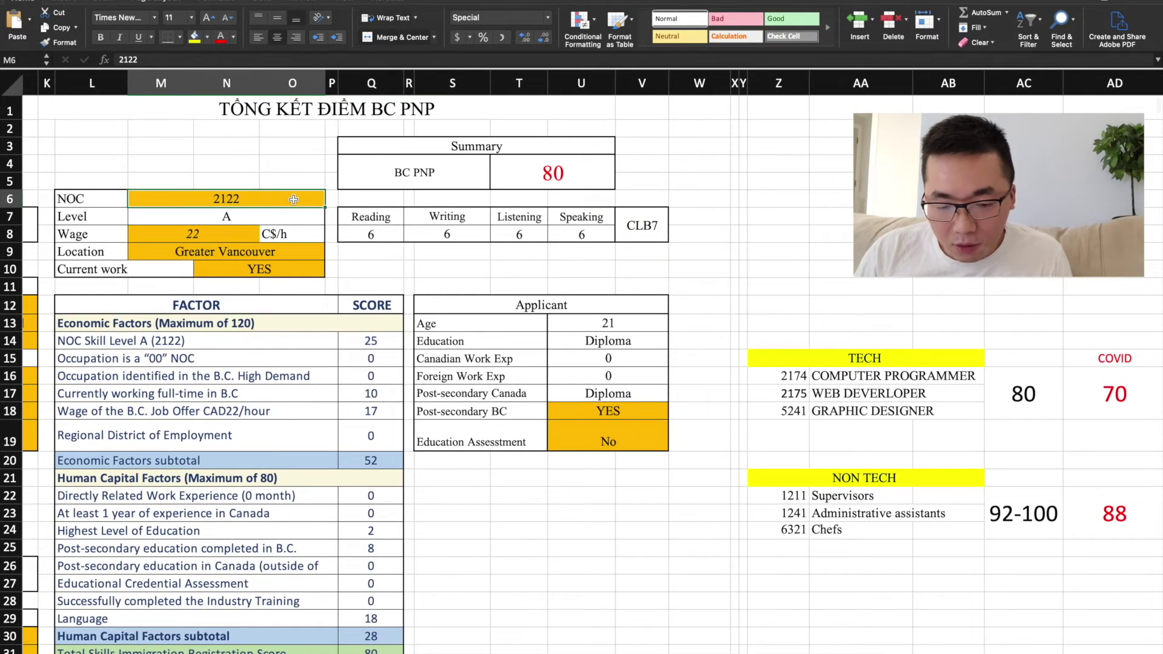
pyautogui.write('1211')
pyautogui.press('Return')
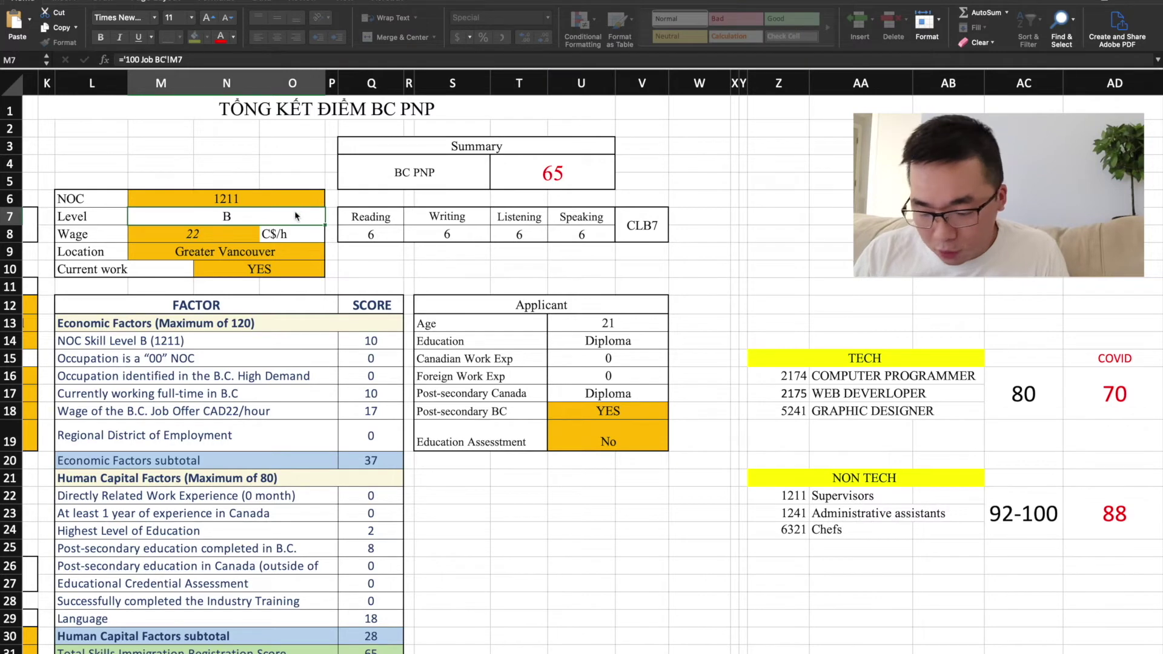
# Step: Examine the job offer wage and the Economic Factors scores for skill level, high-demand occupation, current B.C. work and wage for NOC 1211
pyautogui.hscroll(1, 273, 211)
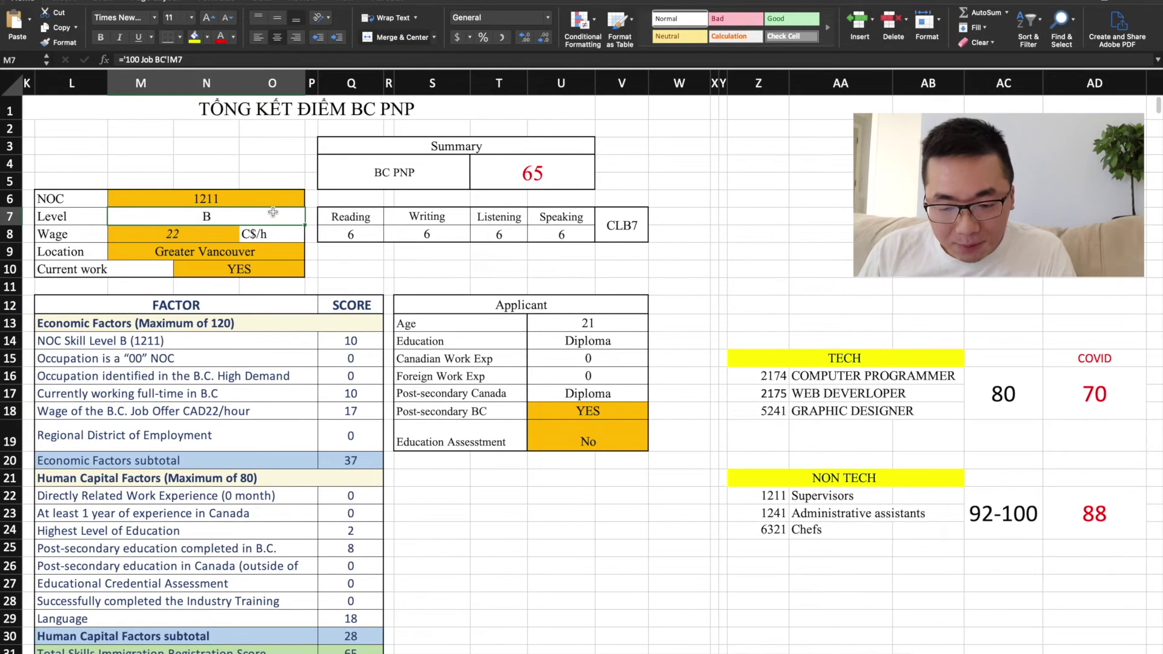
pyautogui.click(197, 234)
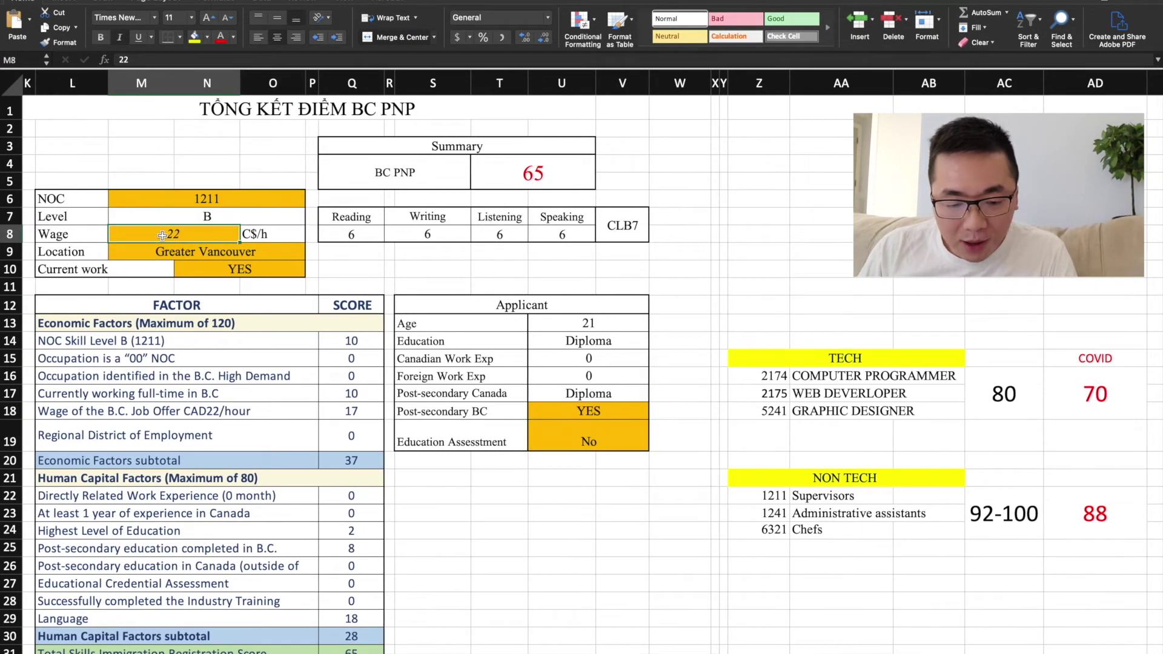
pyautogui.click(229, 343)
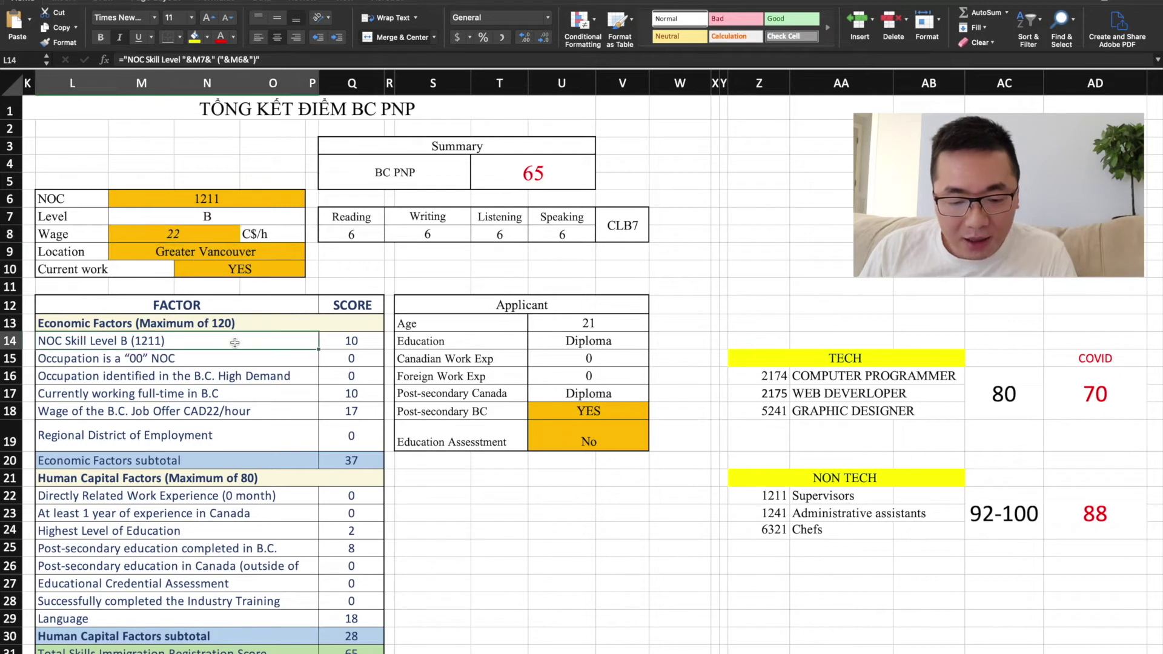
pyautogui.click(340, 342)
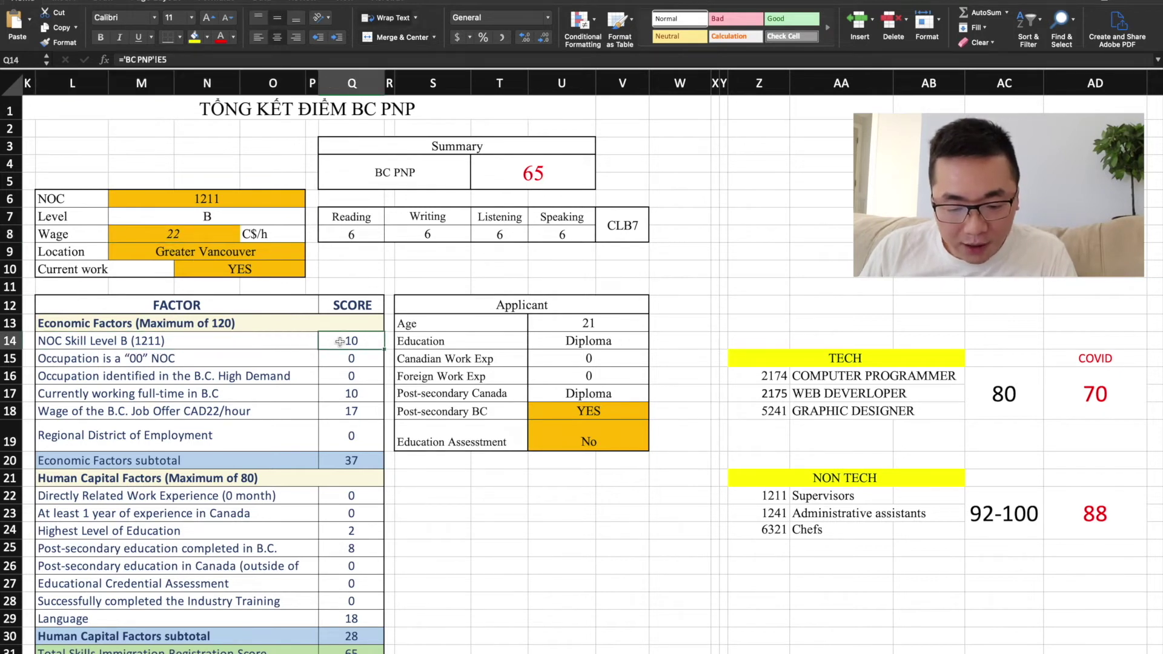
pyautogui.click(335, 379)
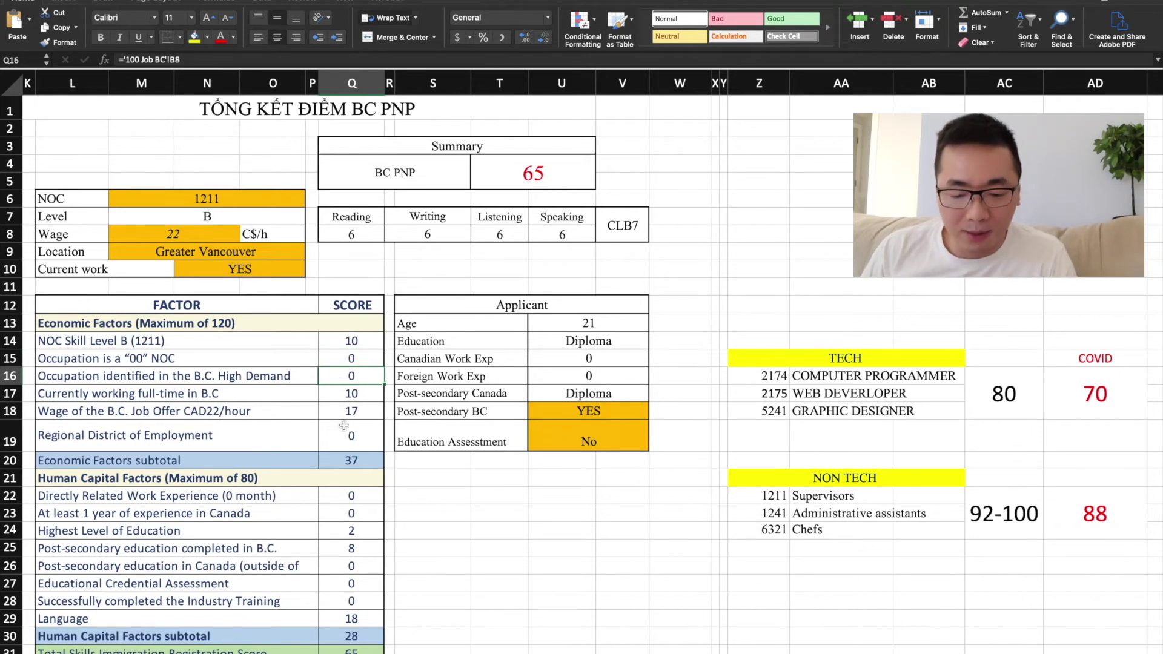
pyautogui.click(343, 398)
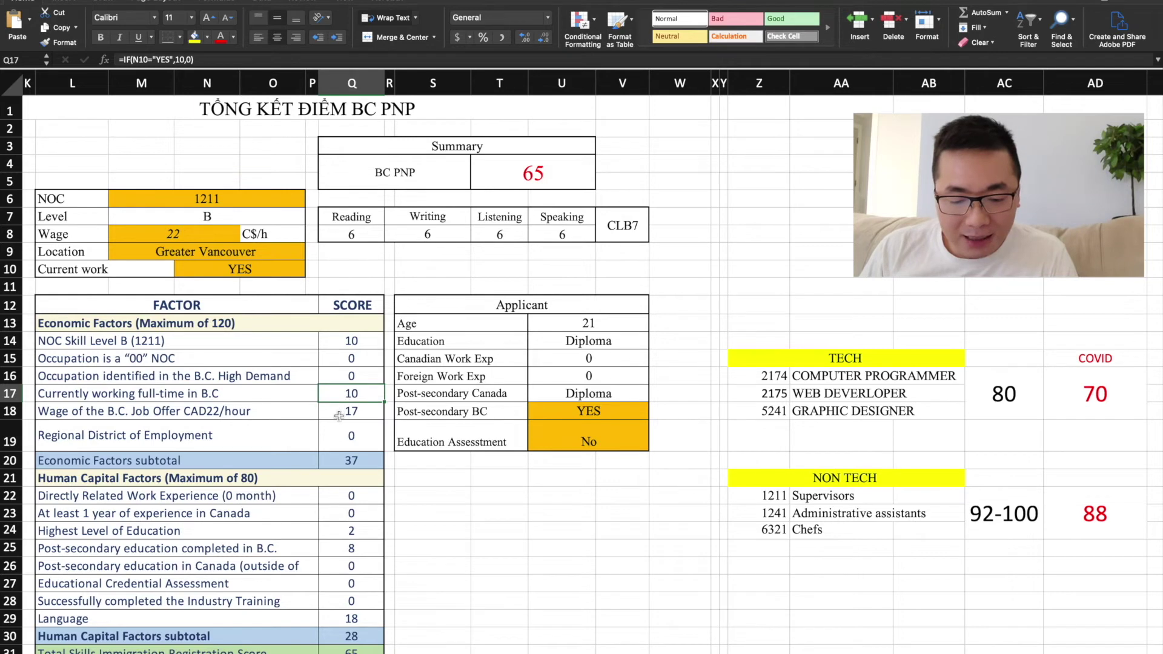
pyautogui.click(338, 416)
# Step: Examine the Human Capital Factors scores for work experience and education, plus the total registration score, for NOC 1211
pyautogui.scroll(-2, 339, 416)
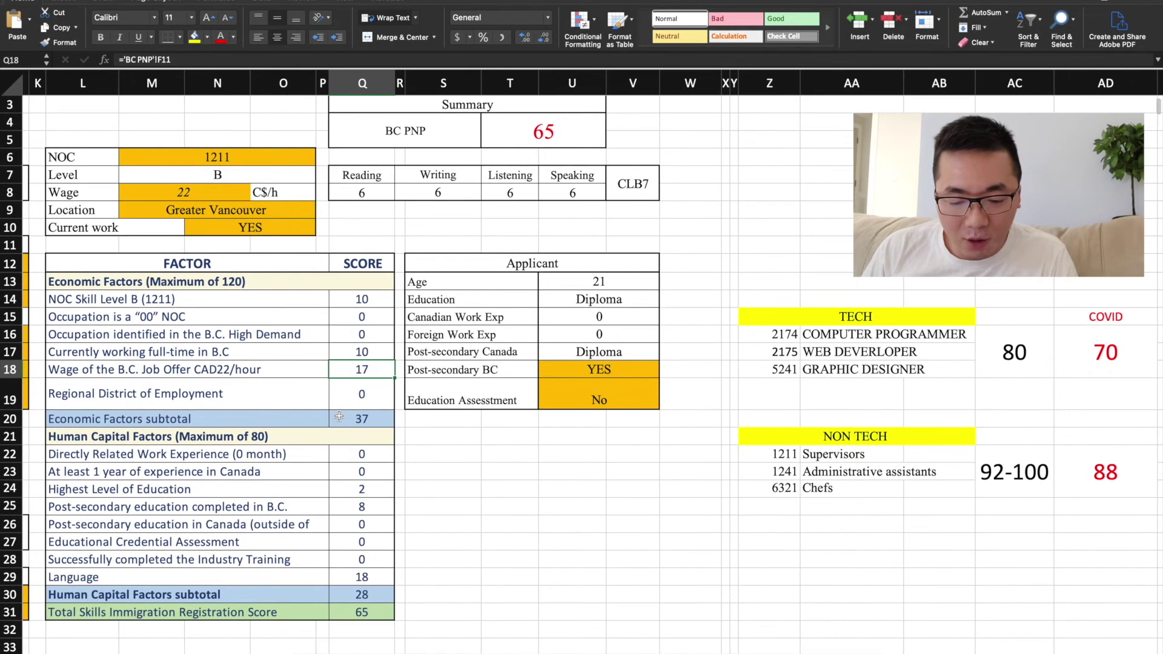
pyautogui.click(370, 457)
pyautogui.click(358, 491)
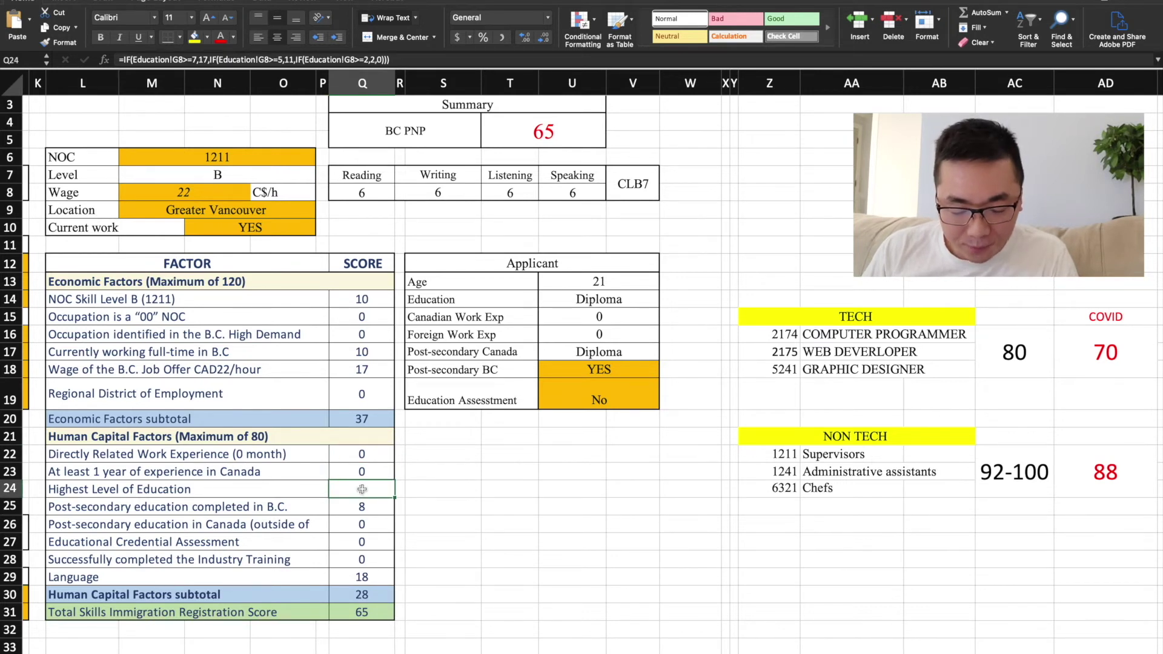
pyautogui.click(365, 512)
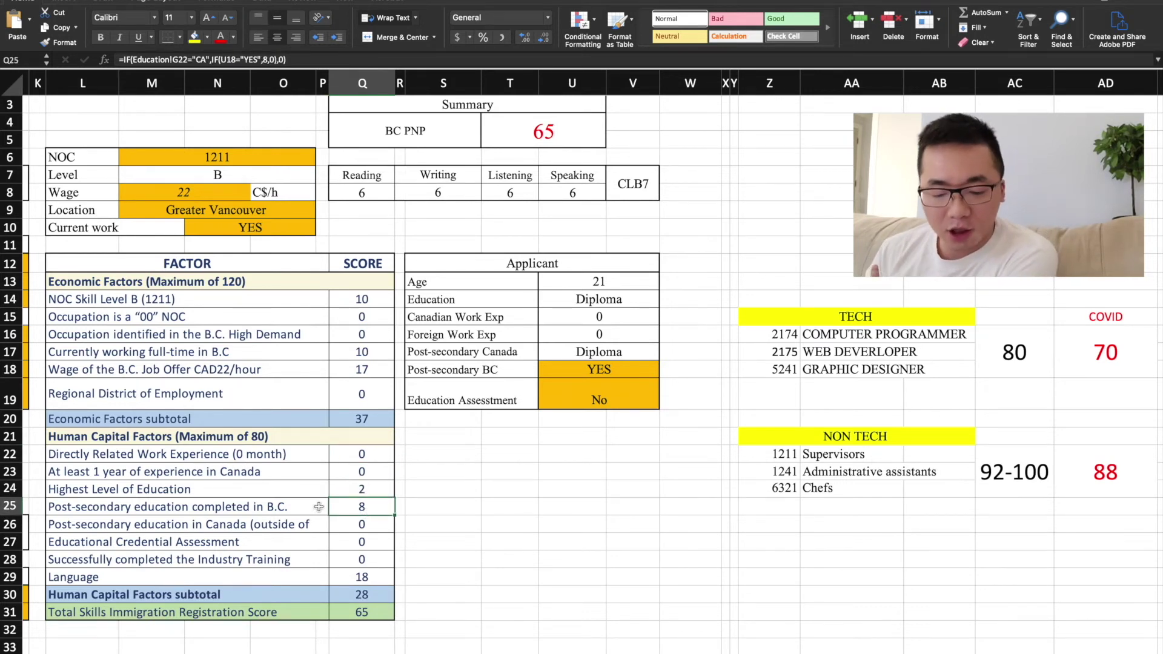
pyautogui.click(361, 612)
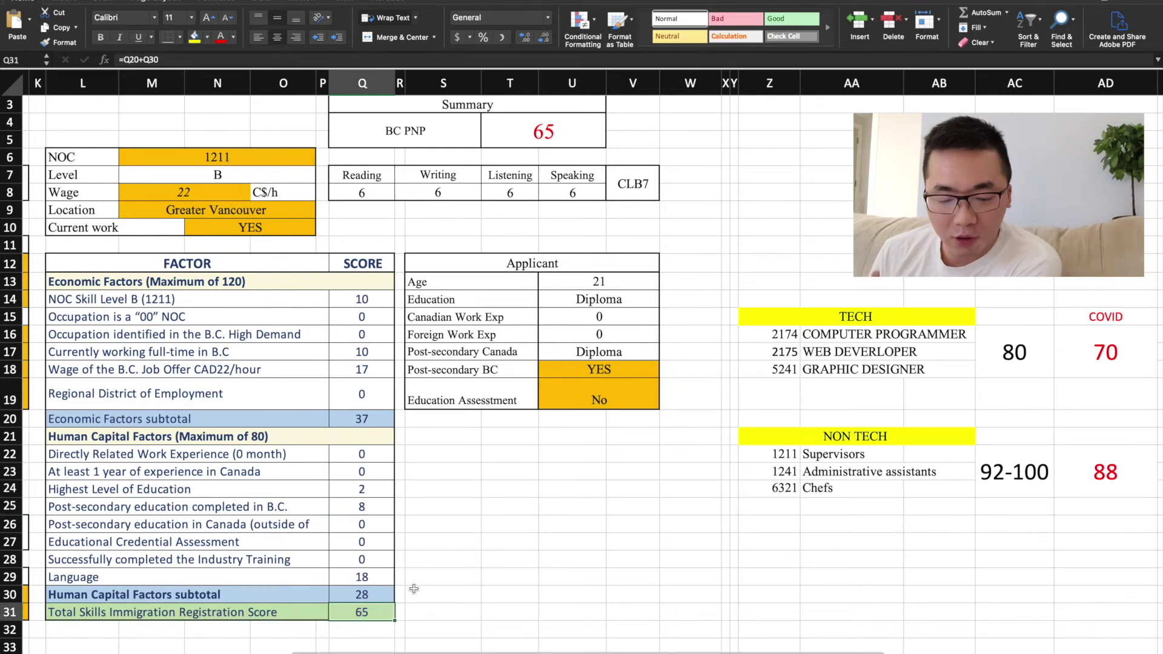
pyautogui.scroll(2, 466, 550)
pyautogui.scroll(-2, 465, 551)
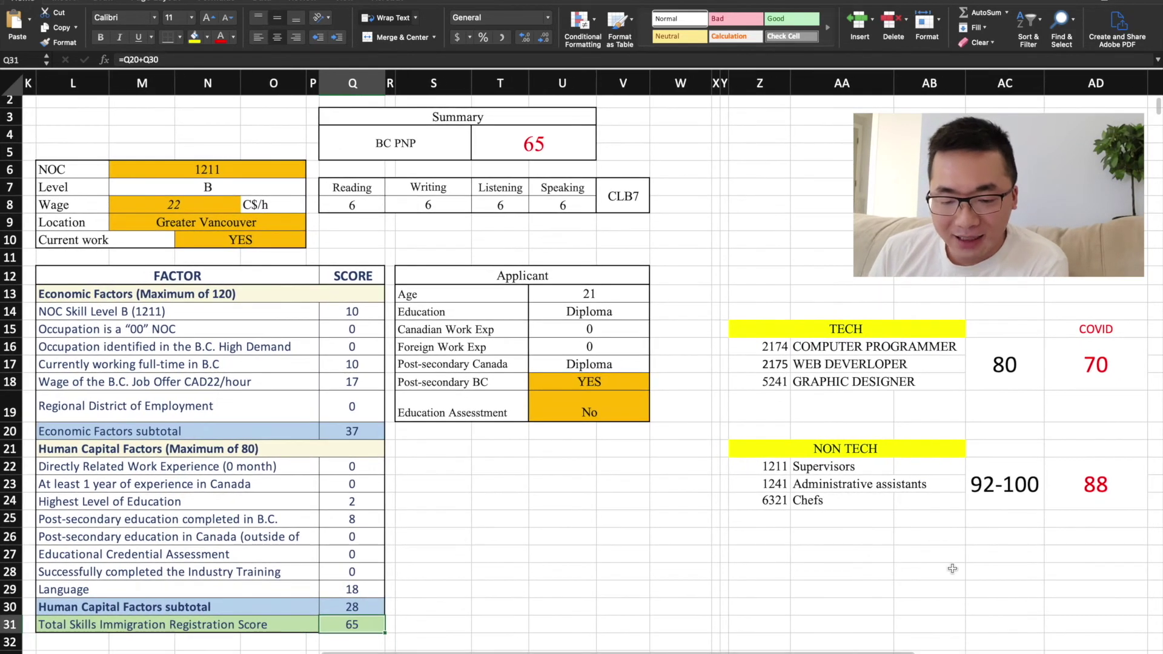
# Step: Check the regular and COVID invitation thresholds for the non-tech occupations against the BC PNP score
pyautogui.click(989, 492)
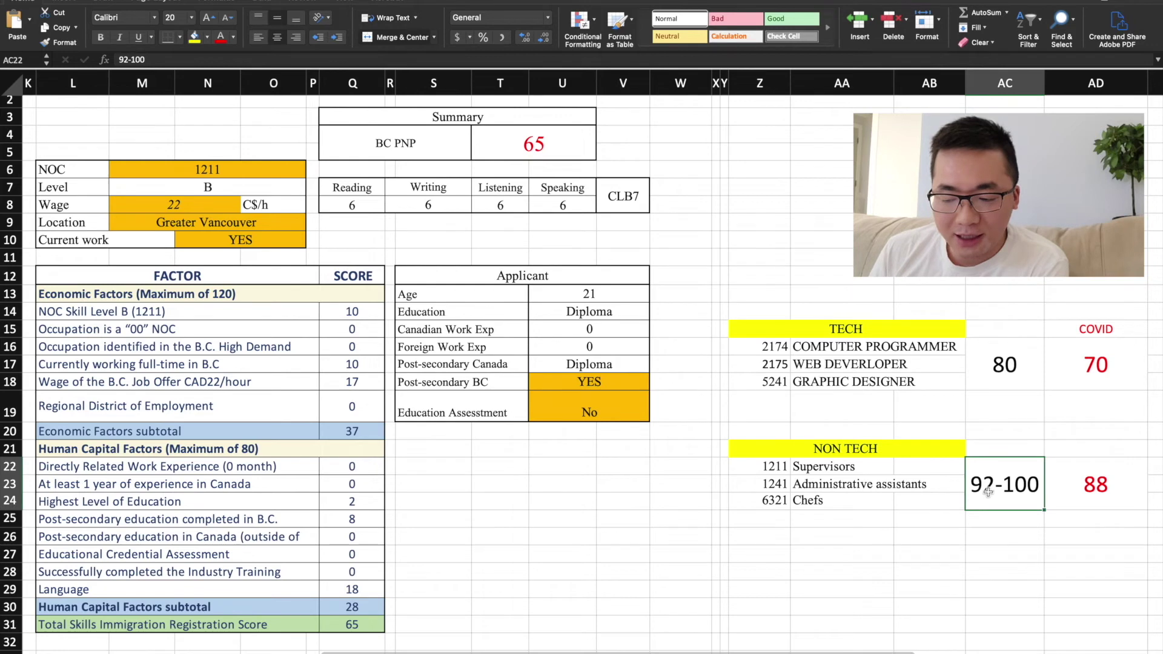
pyautogui.click(1076, 487)
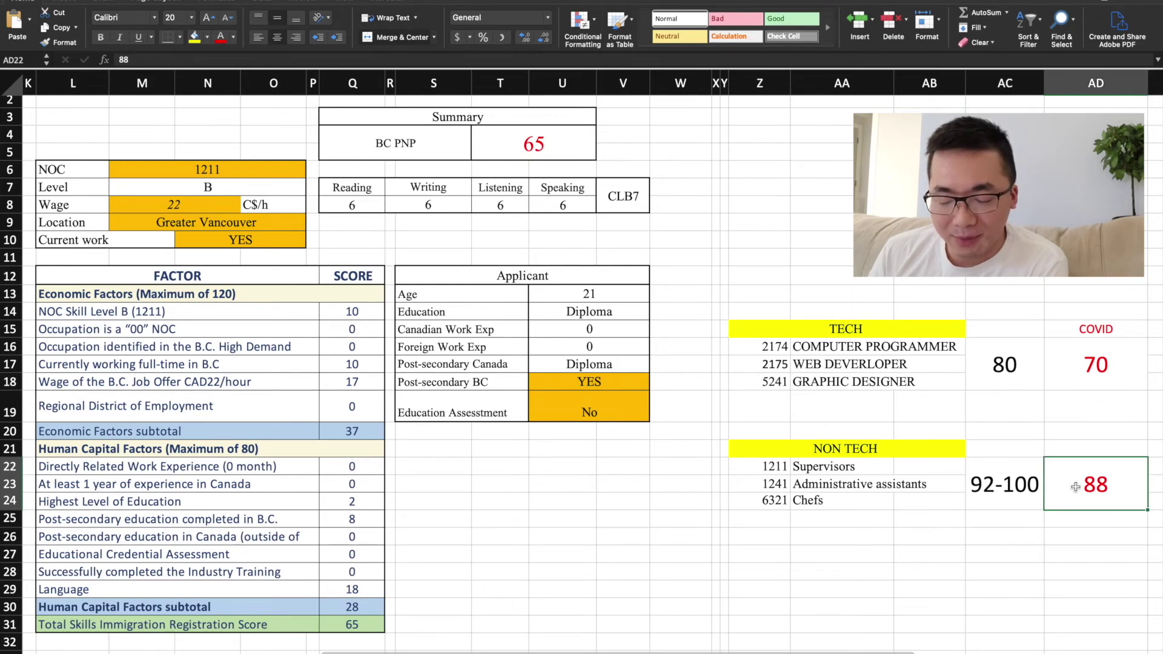
# Step: Set Canadian Work Exp to 1 in the Express Entry applicant table and check the BC PNP summary score
pyautogui.hscroll(-3, 685, 410)
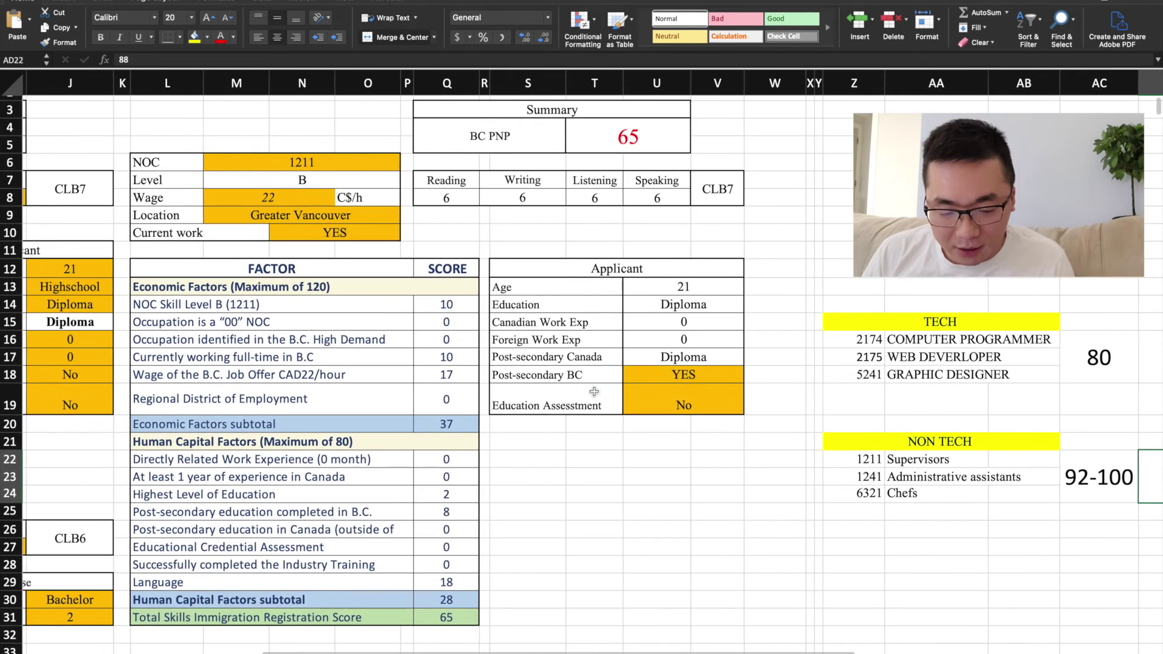
pyautogui.hscroll(-2, 594, 391)
pyautogui.click(181, 331)
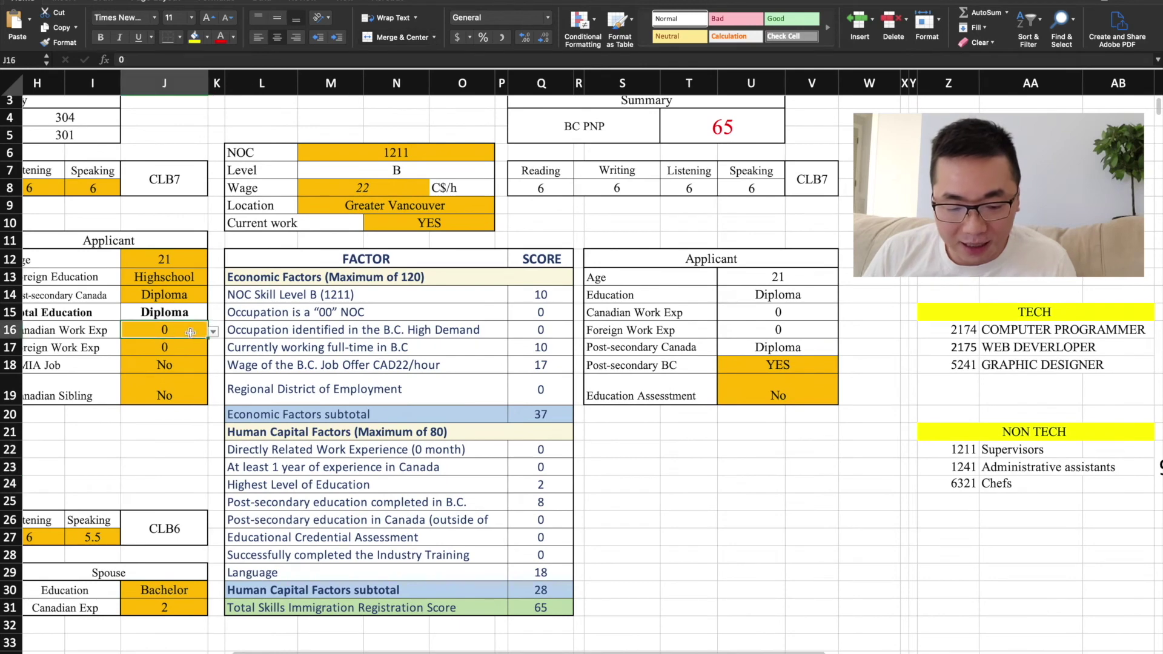
pyautogui.click(213, 332)
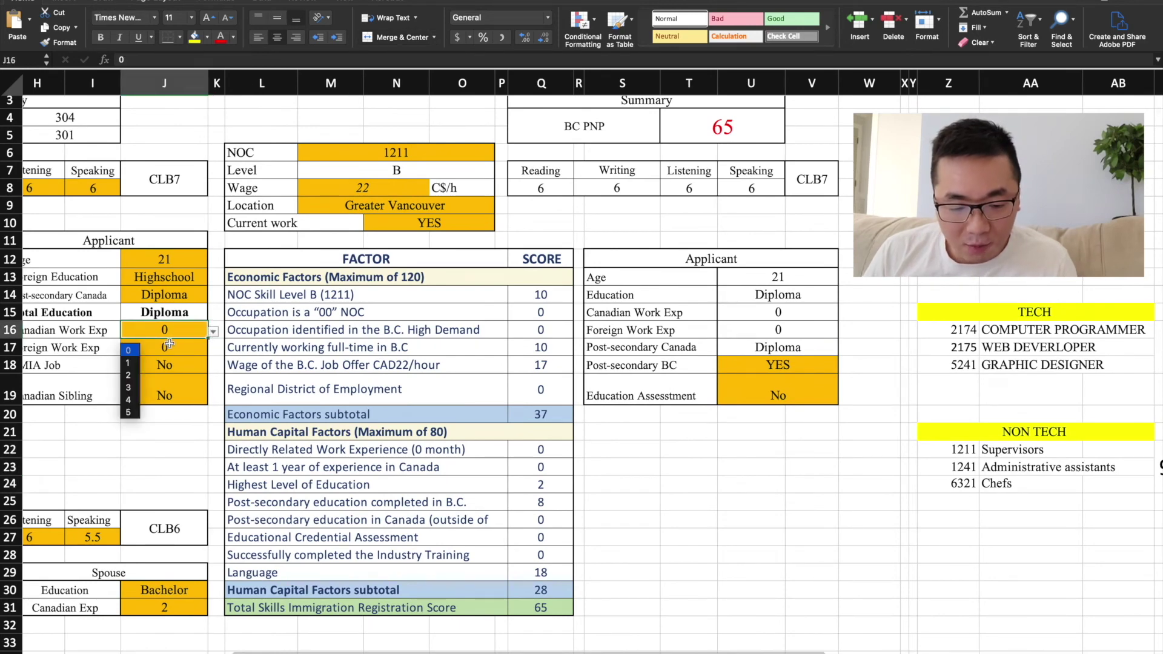
pyautogui.click(130, 367)
pyautogui.hscroll(2, 414, 392)
pyautogui.scroll(1, 414, 392)
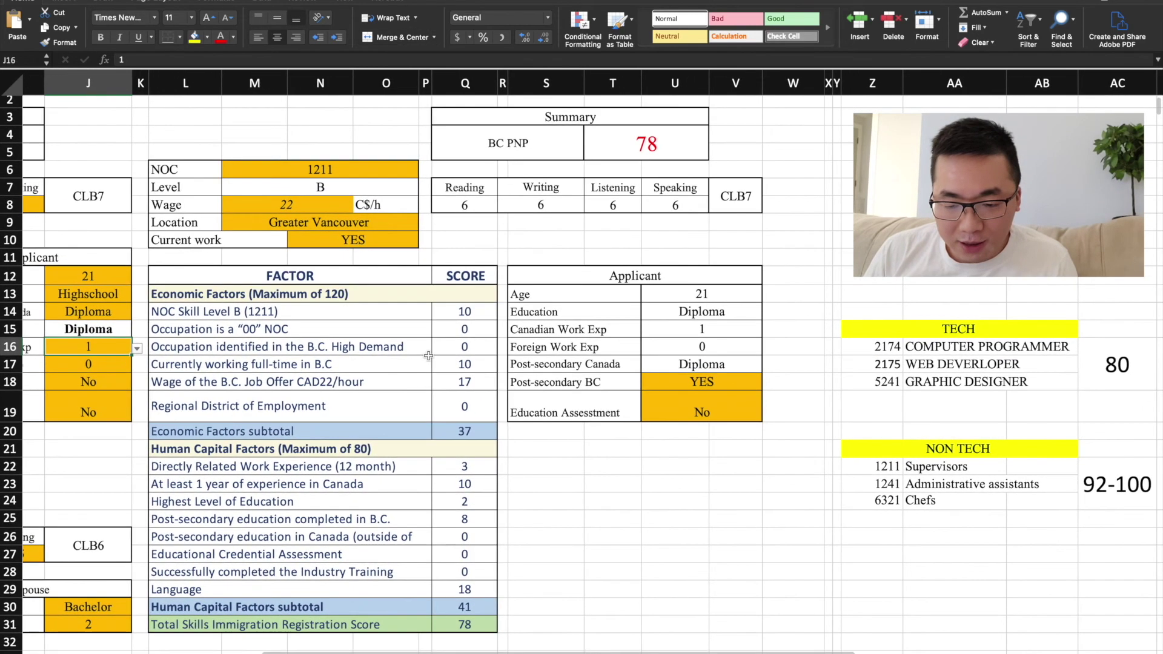
pyautogui.click(634, 151)
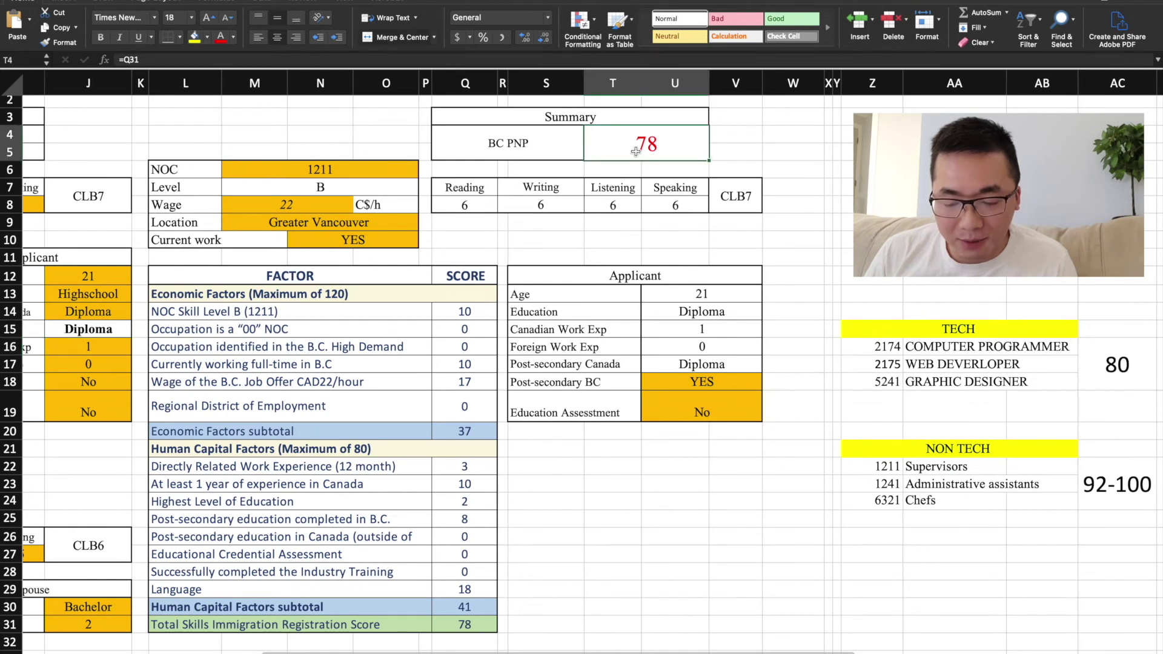
# Step: Set the applicant's Canadian Work Exp to 2 in the Express Entry applicant table
pyautogui.click(105, 344)
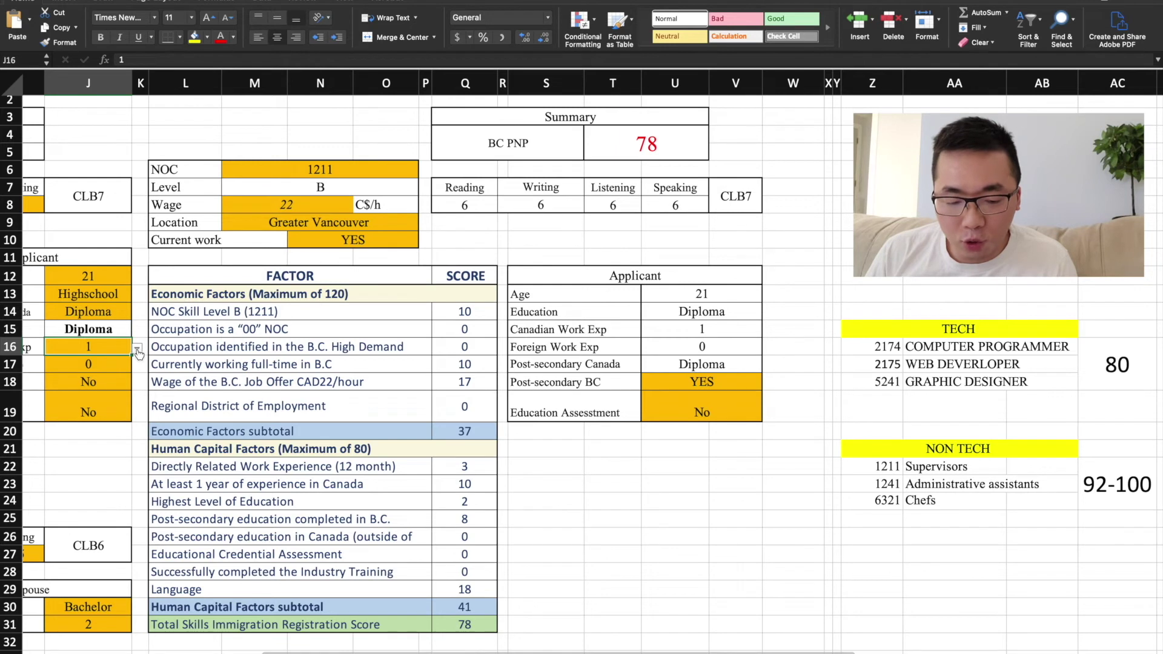
pyautogui.click(138, 350)
pyautogui.click(52, 387)
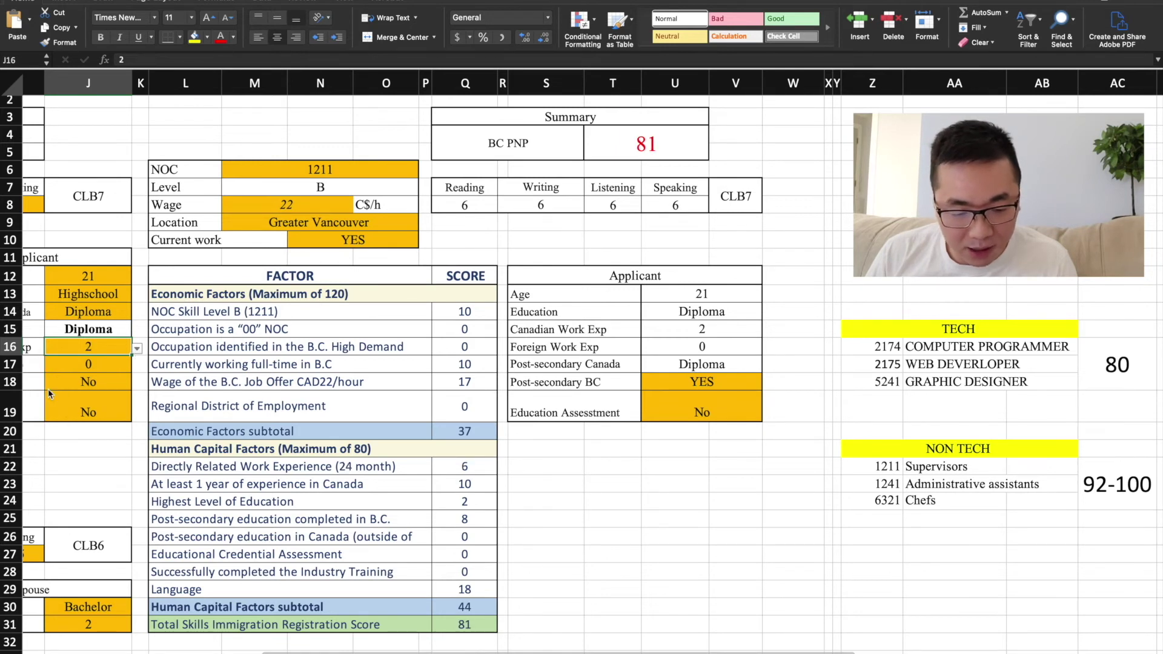
# Step: Set the applicant's Canadian Work Exp to 3 and compare the BC PNP score with the non-tech COVID threshold
pyautogui.click(137, 350)
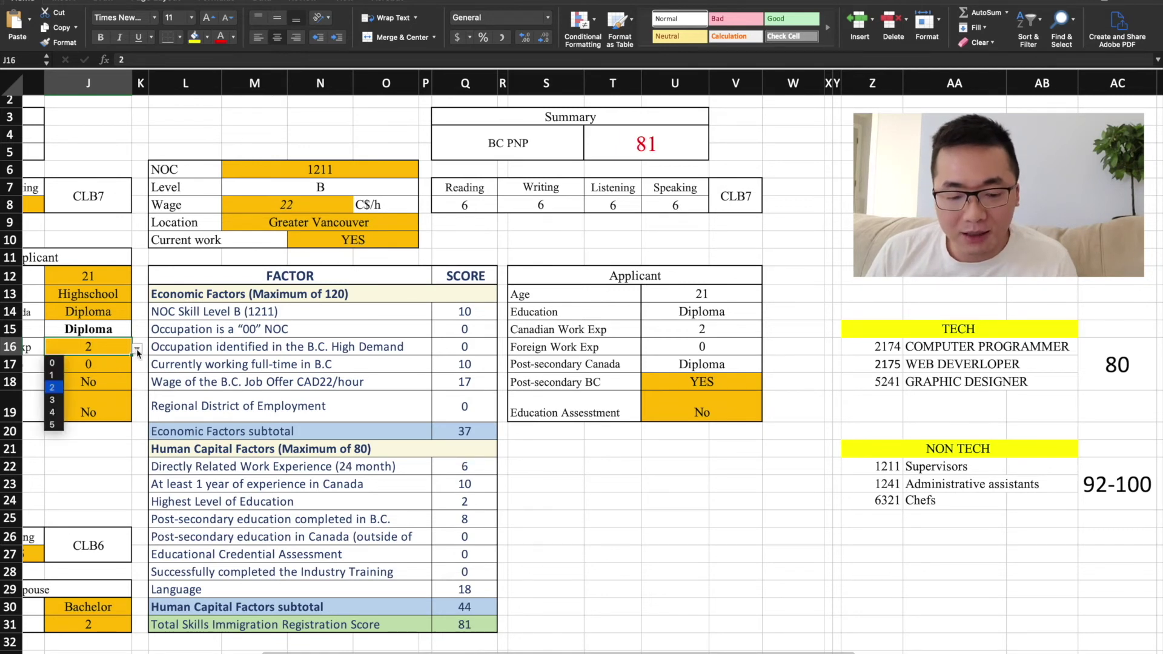
pyautogui.click(51, 400)
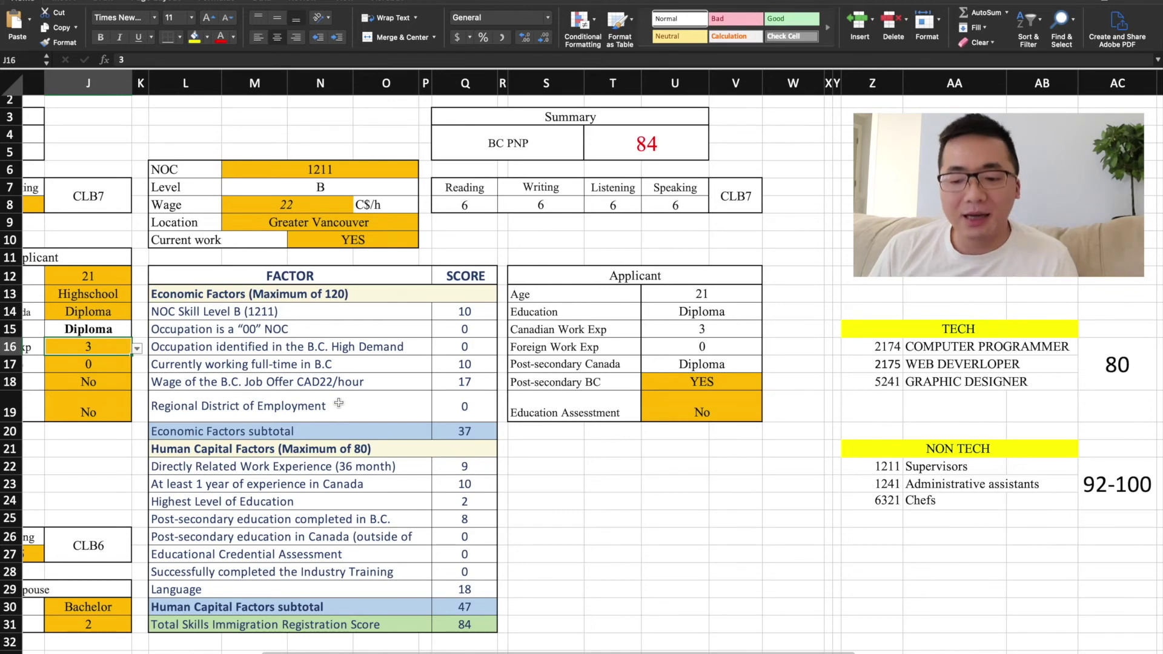
pyautogui.hscroll(3, 340, 403)
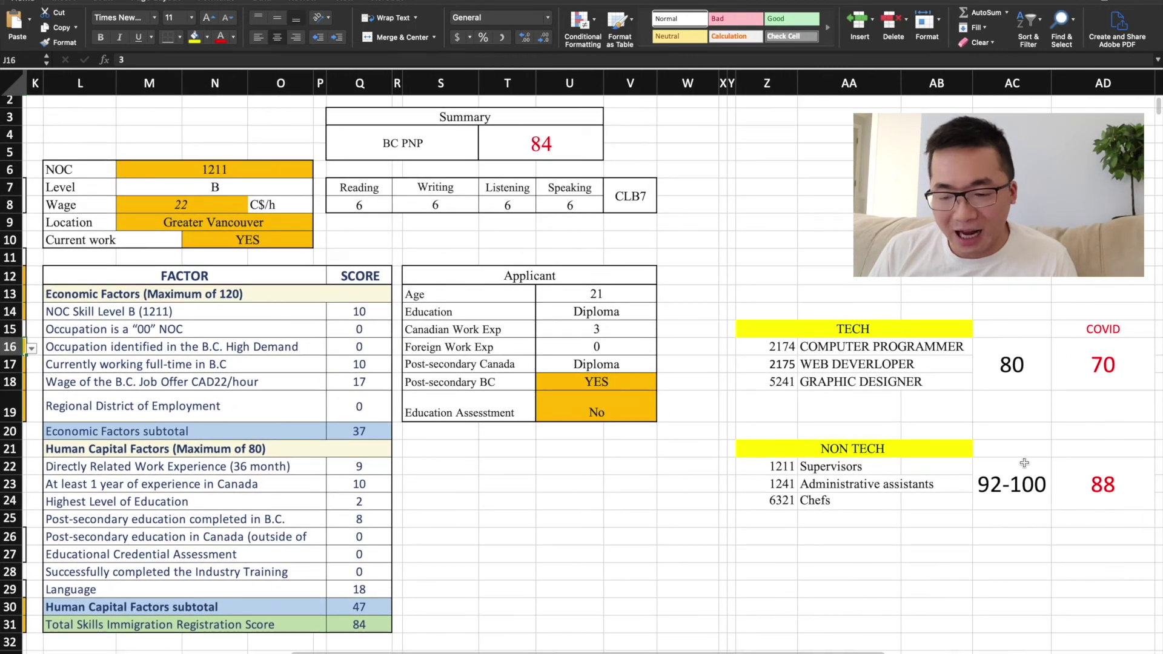
pyautogui.click(1099, 484)
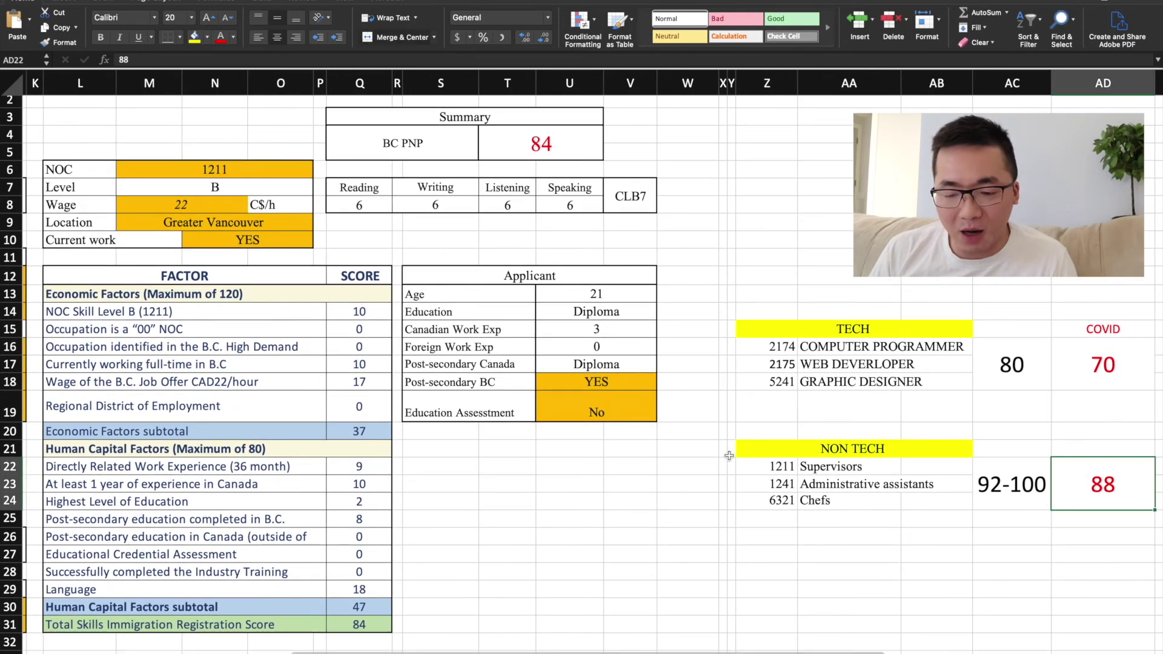